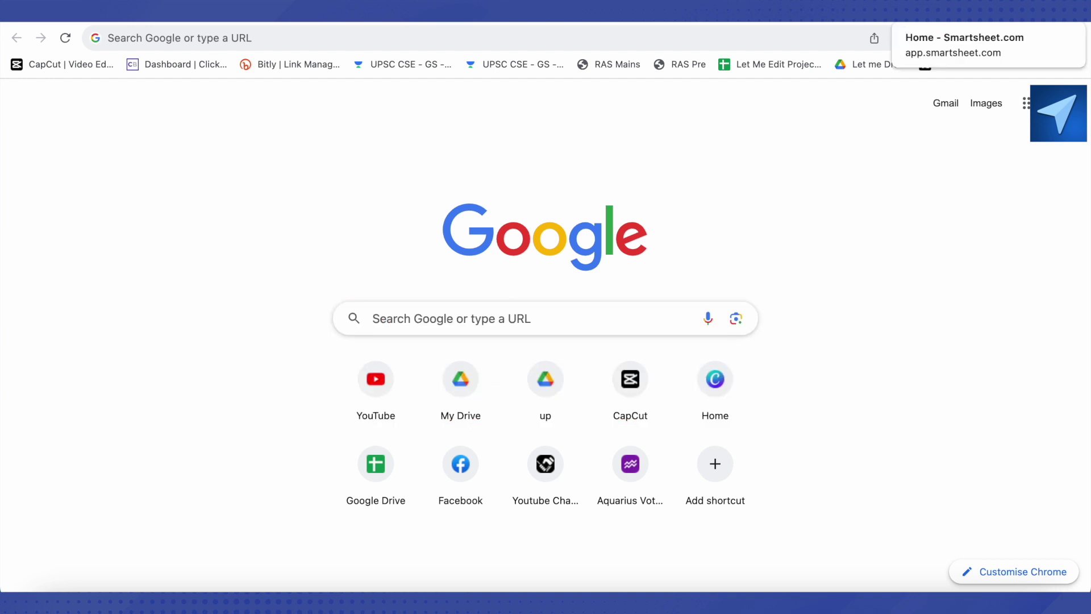
Open the top smartsheet Google result in a new tab and switch to it
{"action": "key", "text": "ctrl+Tab"}
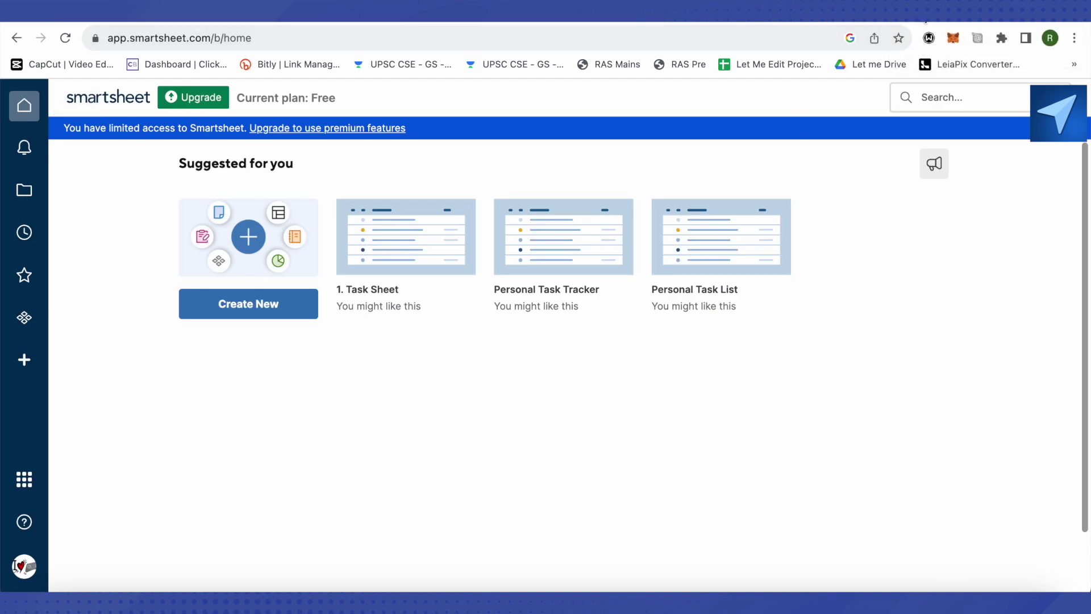
{"action": "key", "text": "ctrl+Tab"}
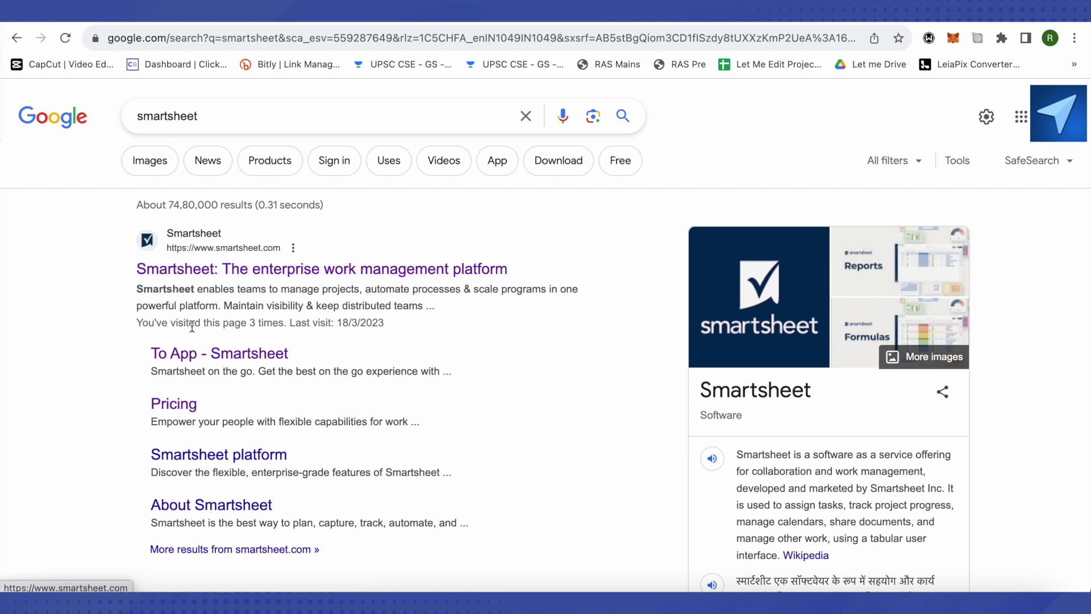
{"action": "right_click", "coordinate": [296, 269]}
{"action": "left_click", "coordinate": [428, 257]}
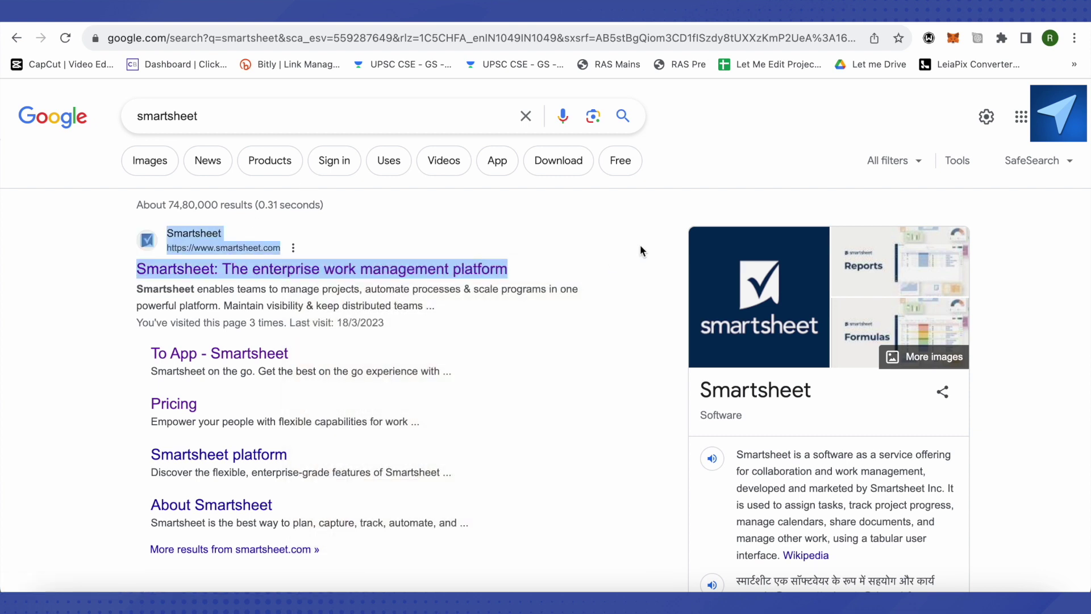
{"action": "key", "text": "ctrl+Tab"}
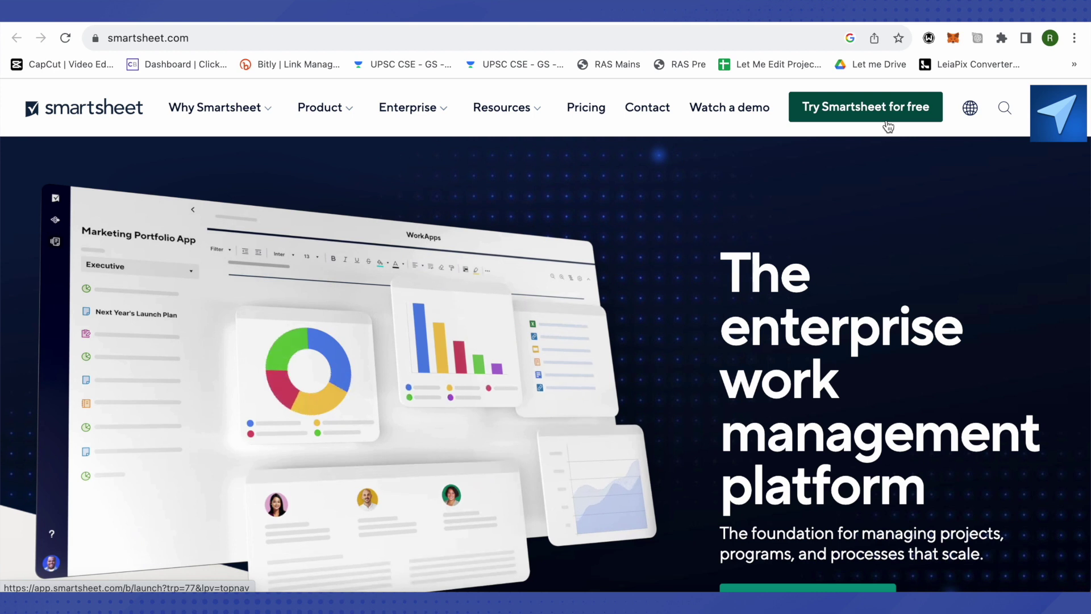
Enter the Smartsheet app from smartsheet.com via 'Try Smartsheet for free'
{"action": "left_click", "coordinate": [886, 122]}
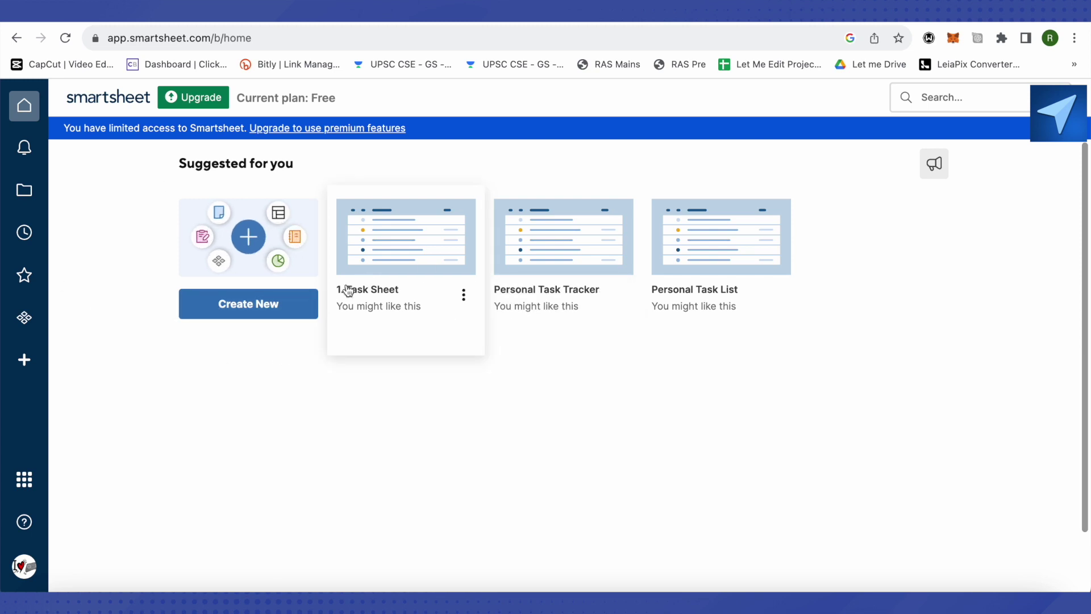
Show the Create New options on Home, then dismiss them
{"action": "left_click", "coordinate": [257, 309]}
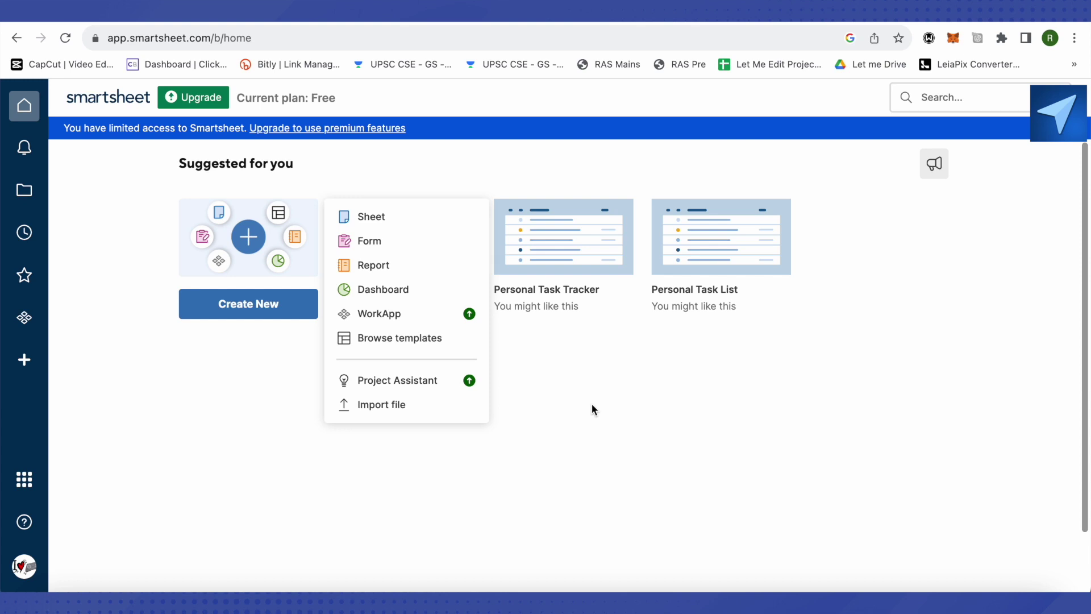
{"action": "left_click", "coordinate": [592, 403]}
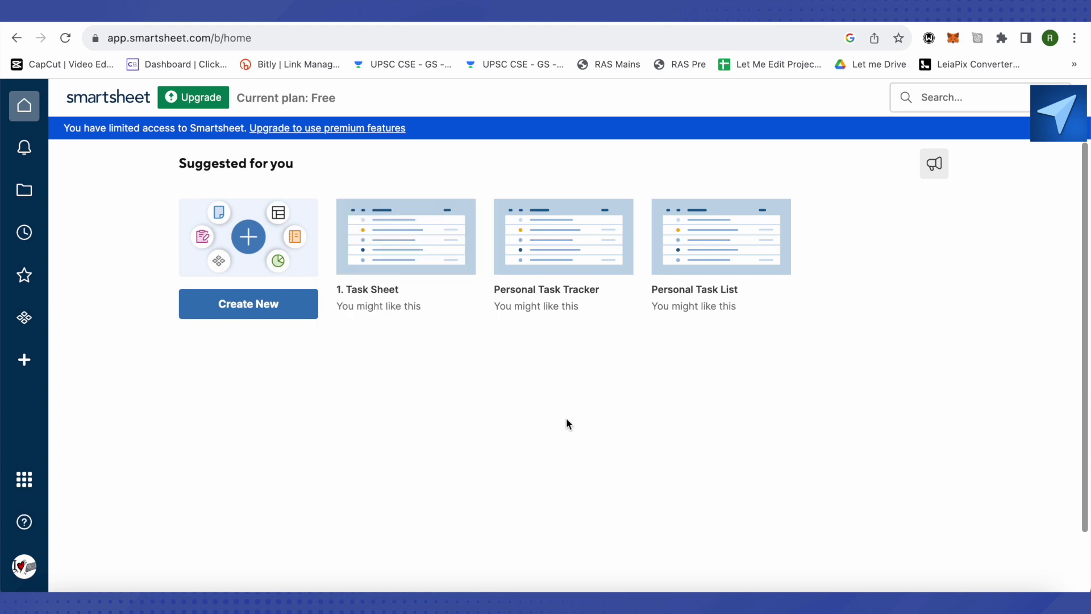
Check the notifications panel, then go to the Browse view
{"action": "left_click", "coordinate": [21, 149]}
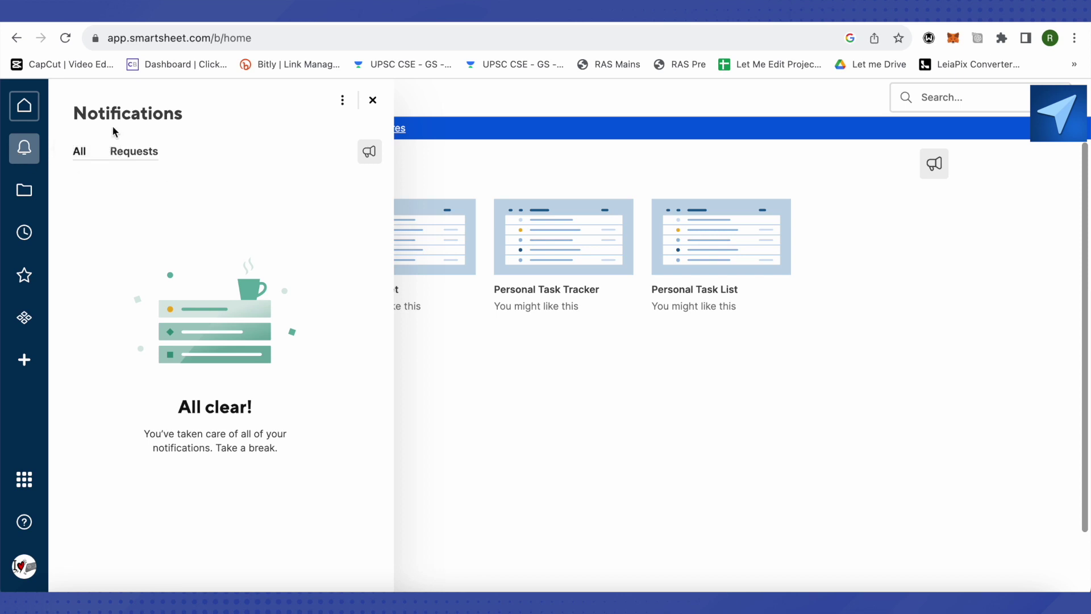
{"action": "left_click", "coordinate": [25, 194]}
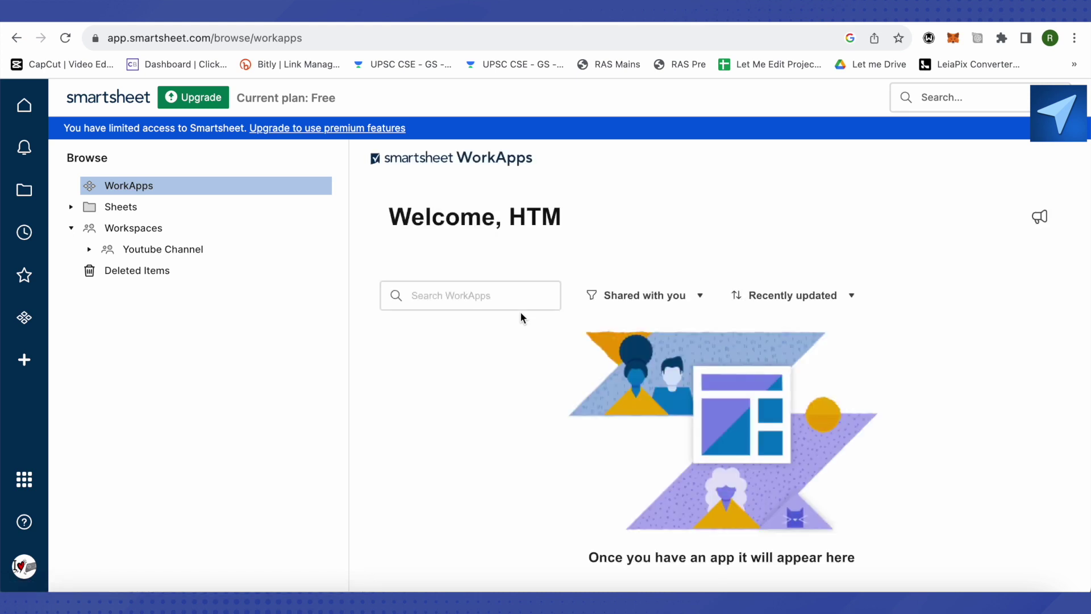
Browse Sheets and Workspaces, then open 1. Task Sheet in the Youtube Channel workspace
{"action": "left_click", "coordinate": [112, 210]}
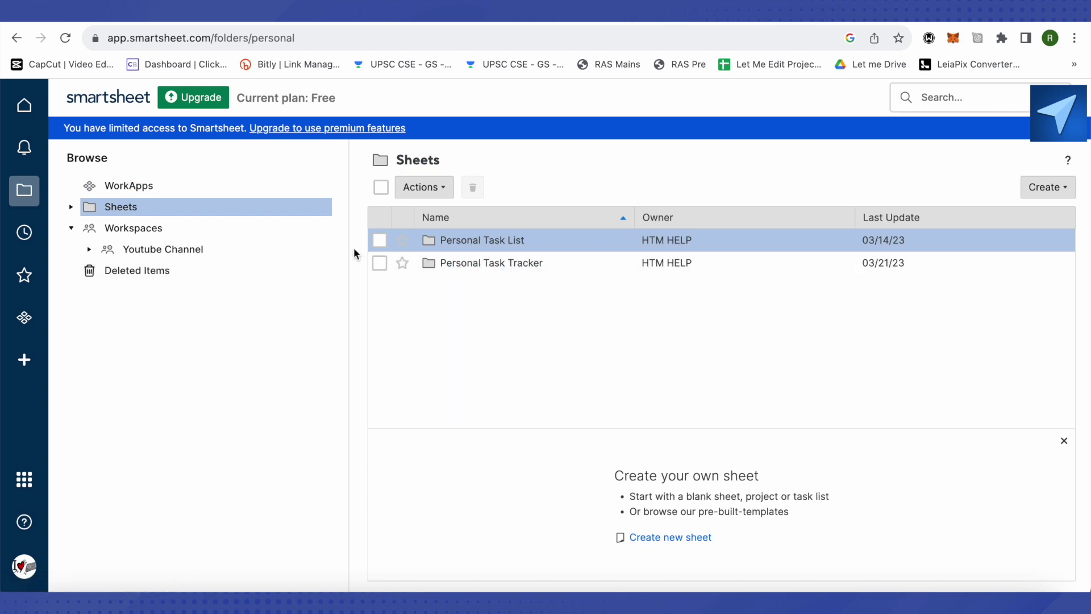
{"action": "left_click", "coordinate": [134, 231]}
{"action": "key", "text": "alt+Left"}
{"action": "left_click", "coordinate": [163, 249]}
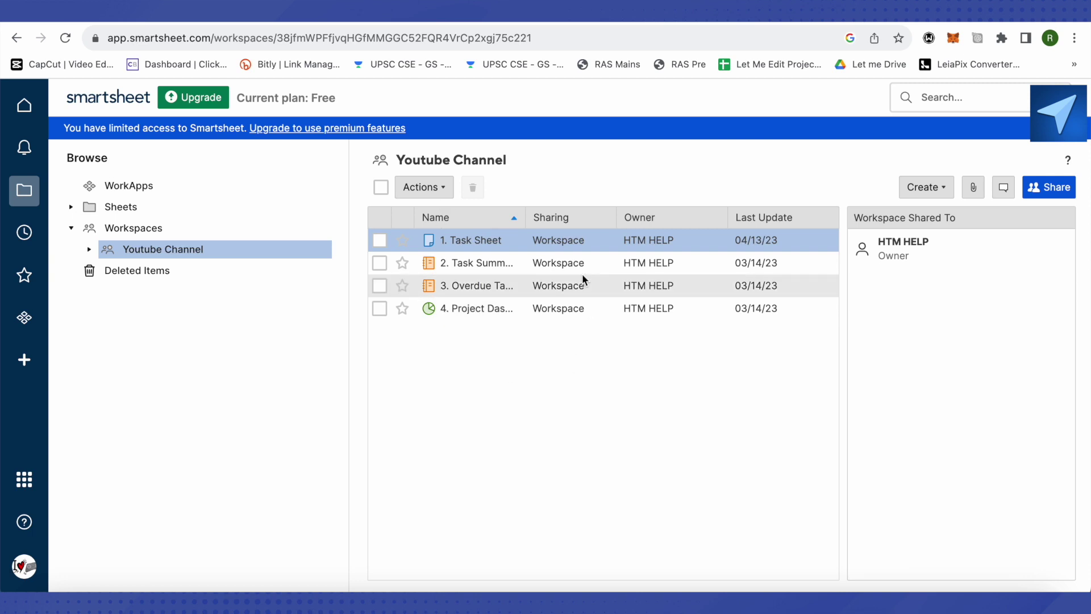
{"action": "left_click", "coordinate": [477, 250]}
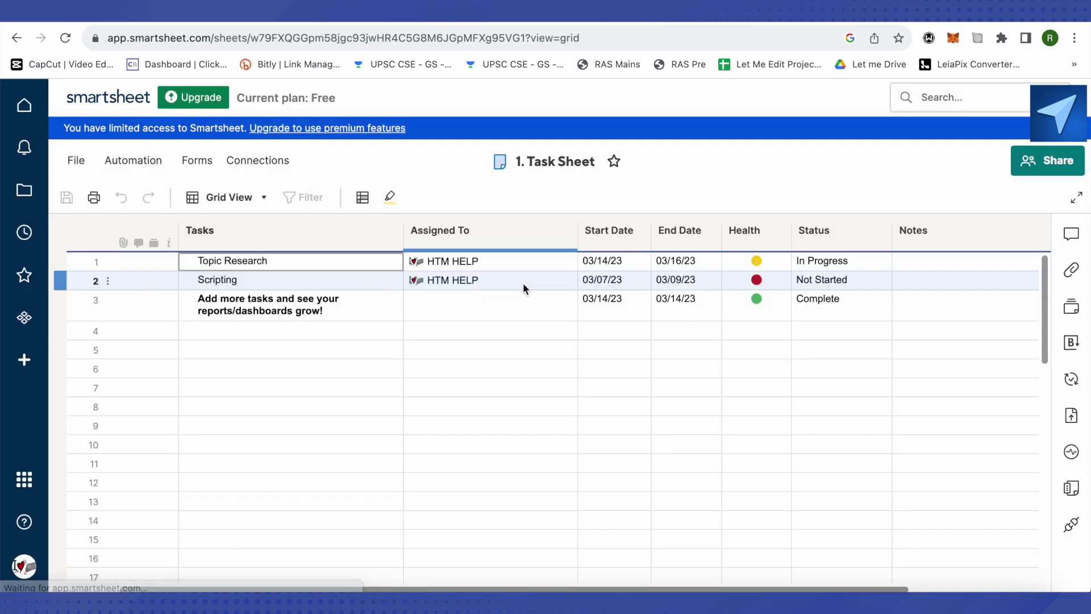
Decline an editable copy of 1. Task Sheet, check Recents, Favorites and WorkApps, then reach templates
{"action": "left_click", "coordinate": [516, 284]}
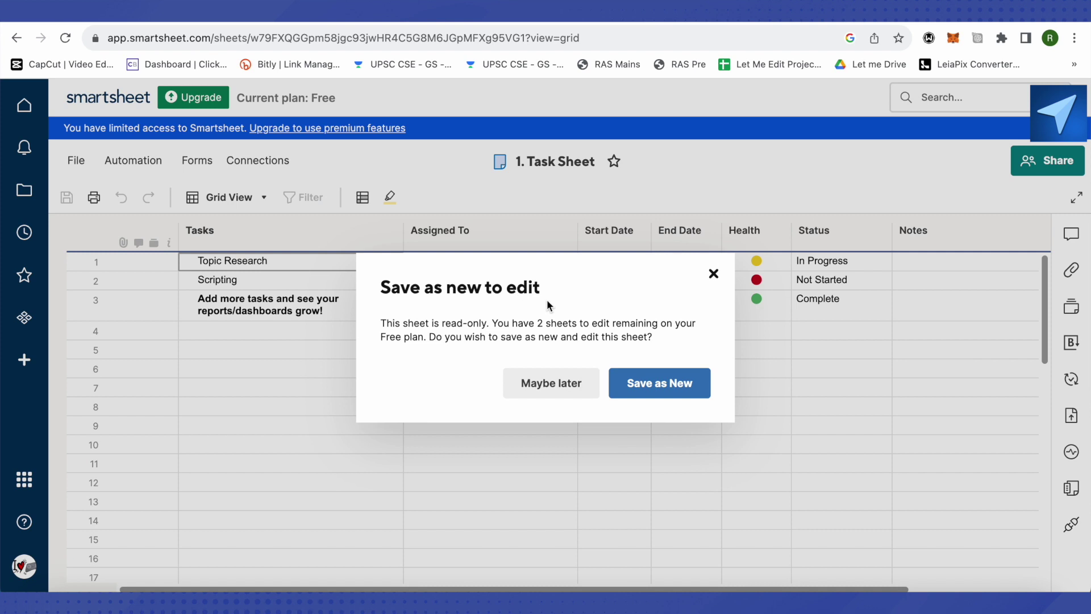
{"action": "left_click", "coordinate": [547, 381]}
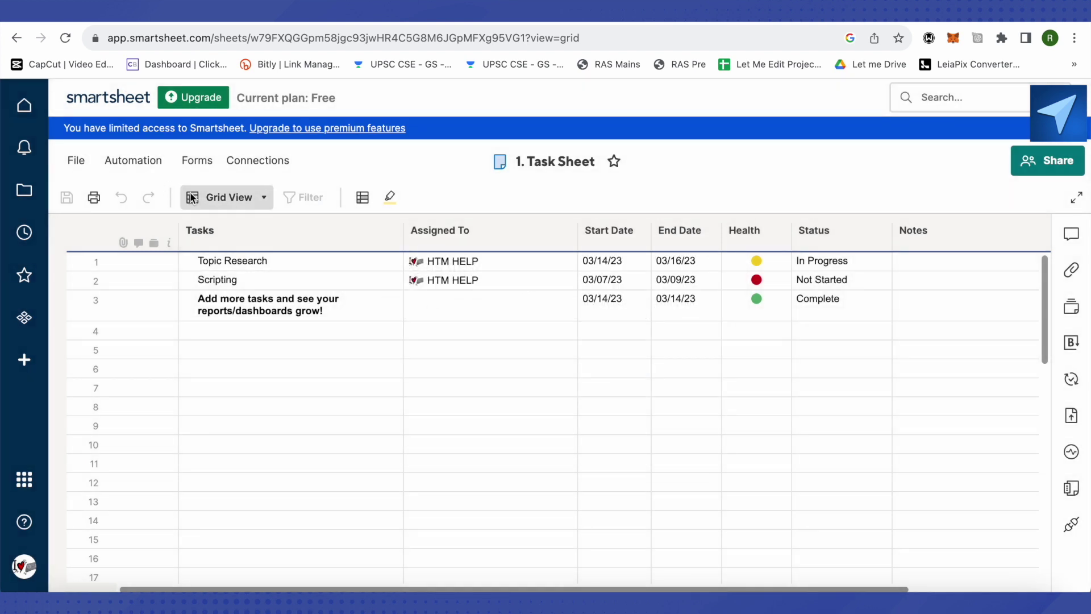
{"action": "left_click", "coordinate": [24, 233]}
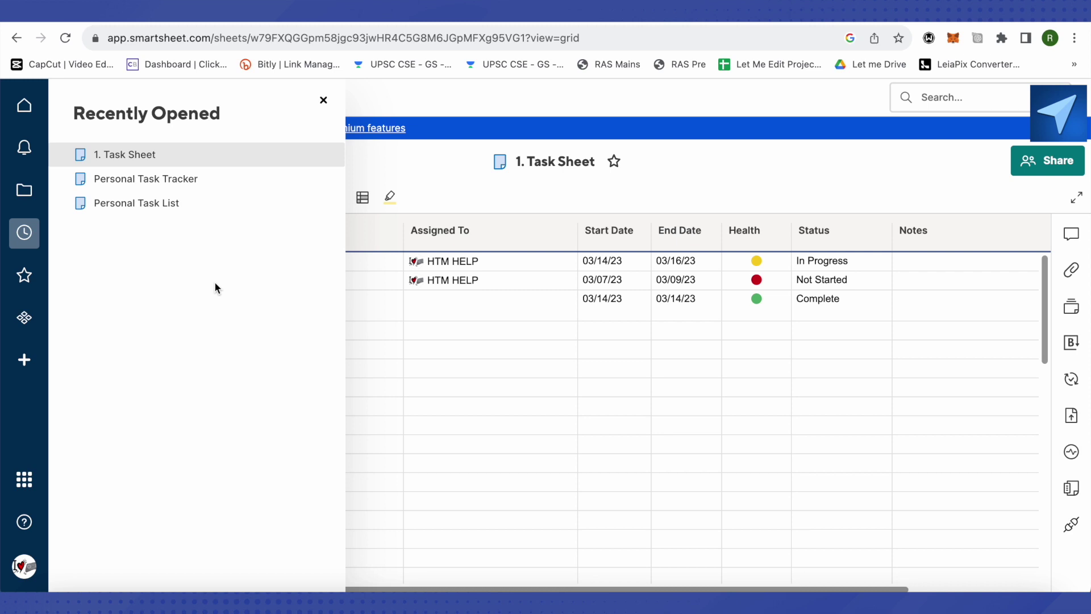
{"action": "left_click", "coordinate": [27, 276]}
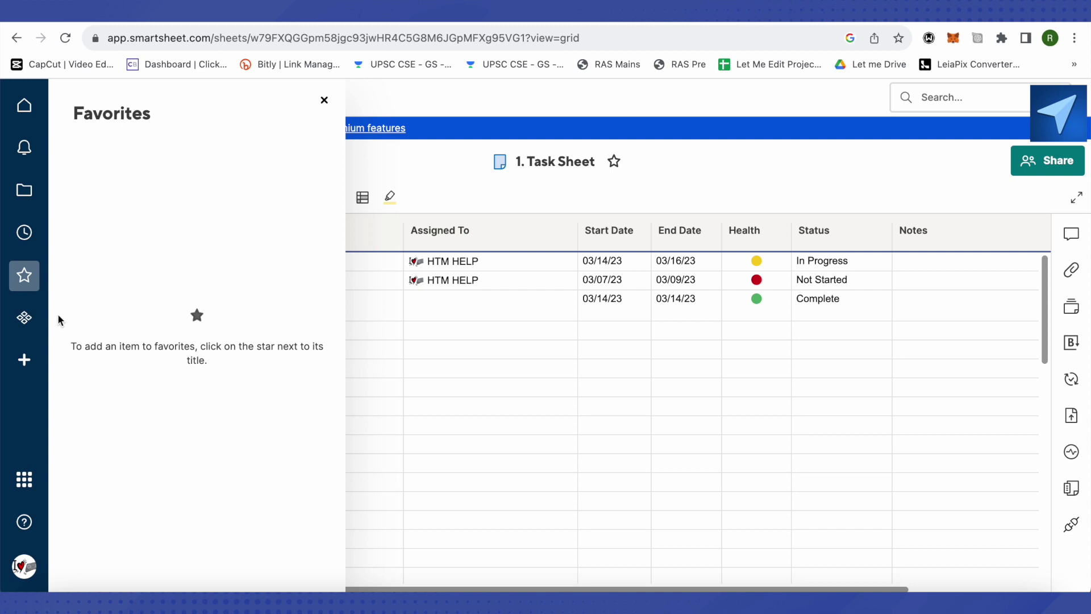
{"action": "left_click", "coordinate": [25, 320]}
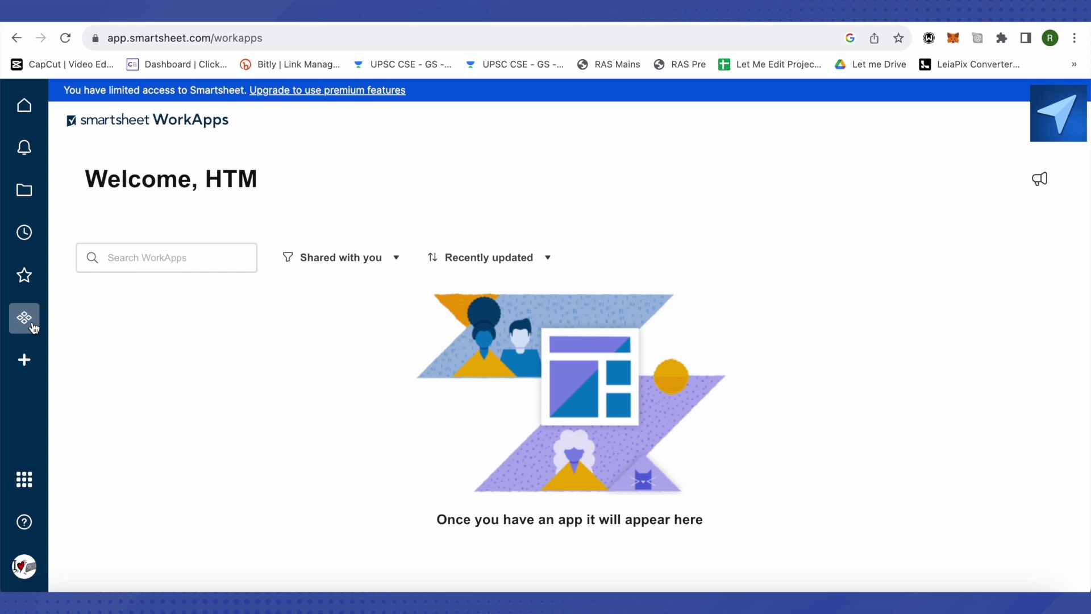
{"action": "left_click", "coordinate": [25, 363]}
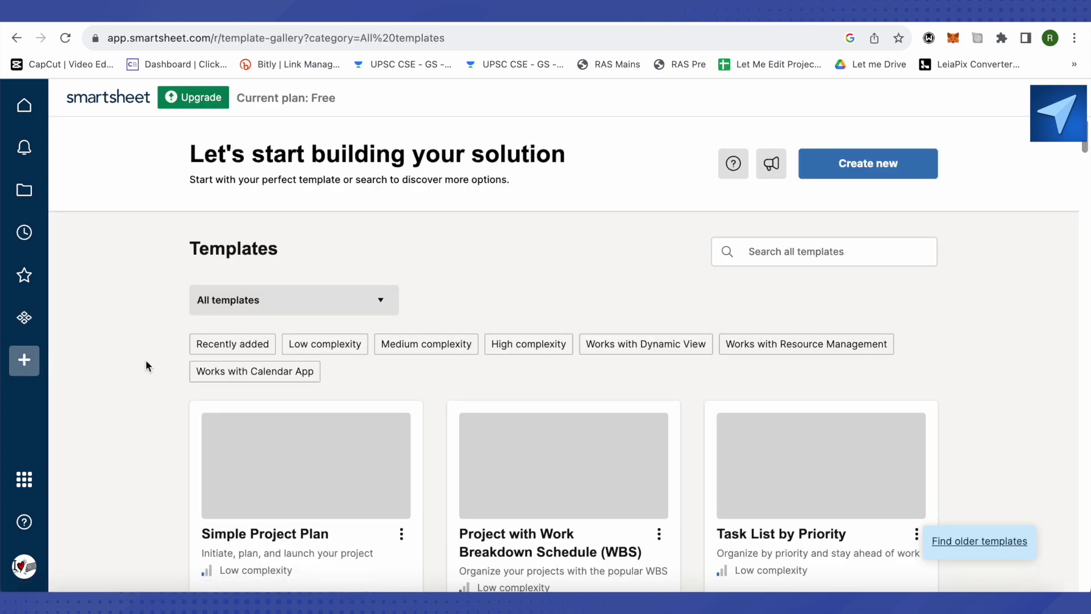
Expand the template category dropdown and scroll its list toward Project management
{"action": "scroll", "coordinate": [152, 340], "scroll_direction": "down", "scroll_amount": 2}
{"action": "scroll", "coordinate": [152, 340], "scroll_direction": "up", "scroll_amount": 2}
{"action": "scroll", "coordinate": [272, 390], "scroll_direction": "down", "scroll_amount": 5}
{"action": "scroll", "coordinate": [152, 359], "scroll_direction": "down", "scroll_amount": 4}
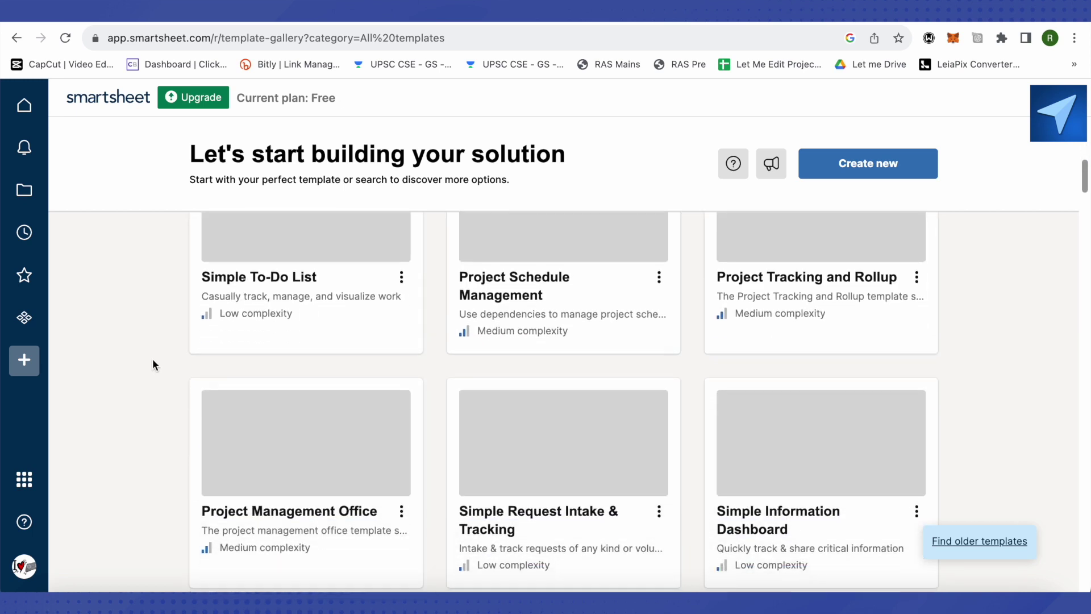
{"action": "scroll", "coordinate": [277, 290], "scroll_direction": "up", "scroll_amount": 9}
{"action": "left_click", "coordinate": [276, 296]}
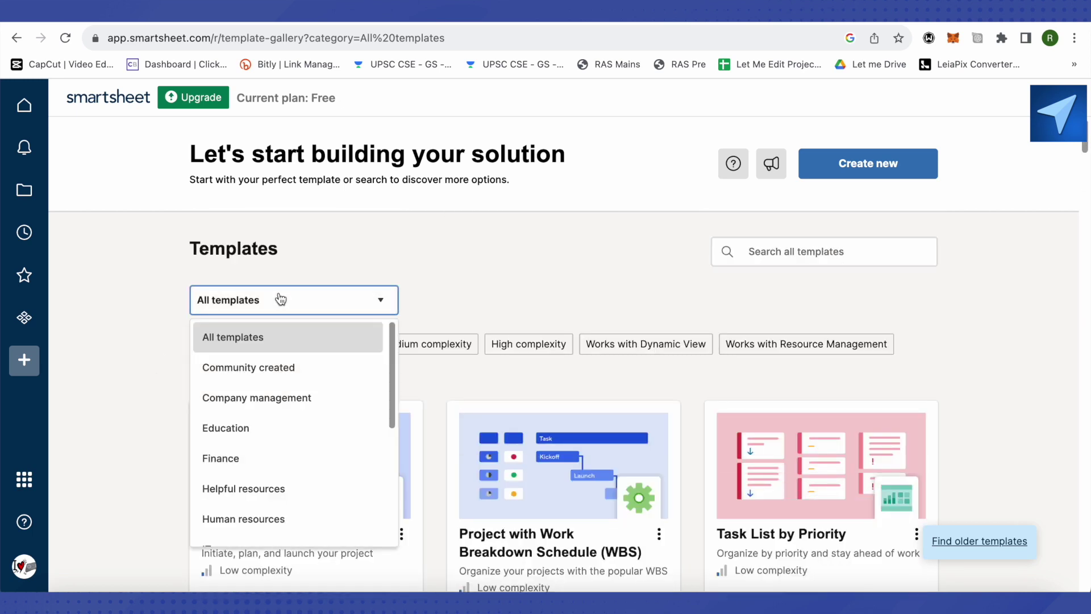
{"action": "scroll", "coordinate": [122, 377], "scroll_direction": "down", "scroll_amount": 1}
{"action": "scroll", "coordinate": [241, 414], "scroll_direction": "down", "scroll_amount": 4}
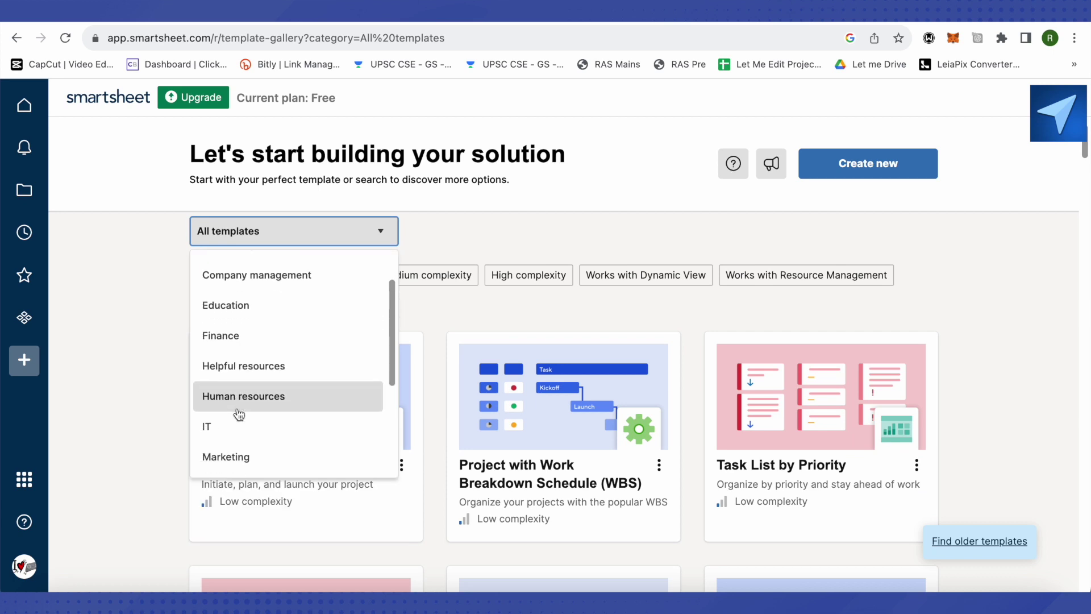
{"action": "scroll", "coordinate": [293, 398], "scroll_direction": "up", "scroll_amount": 3}
{"action": "scroll", "coordinate": [295, 400], "scroll_direction": "down", "scroll_amount": 5}
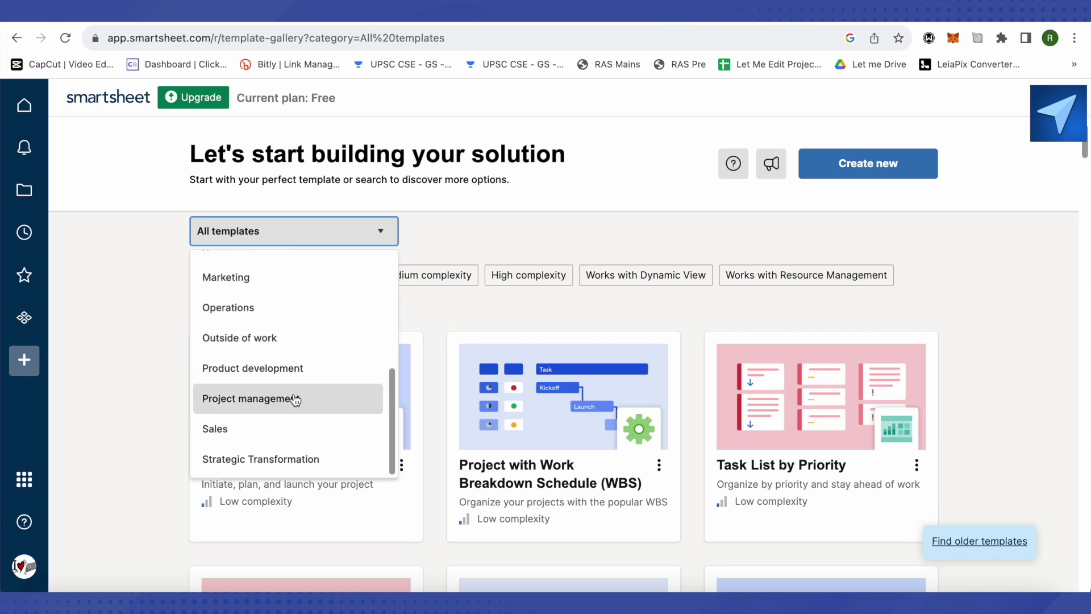
{"action": "scroll", "coordinate": [296, 400], "scroll_direction": "up", "scroll_amount": 3}
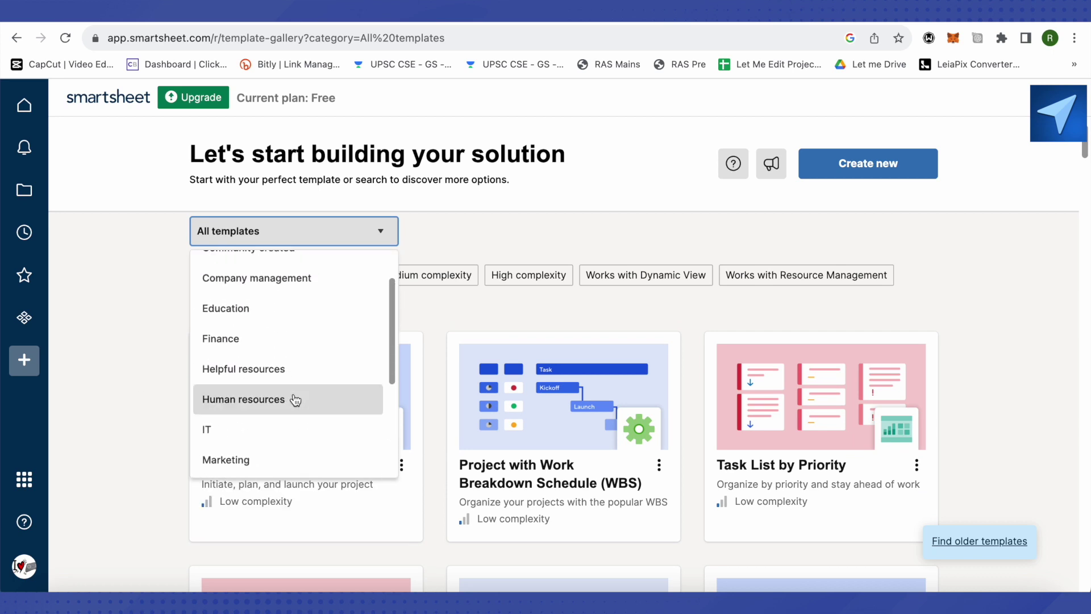
{"action": "scroll", "coordinate": [296, 400], "scroll_direction": "up", "scroll_amount": 1}
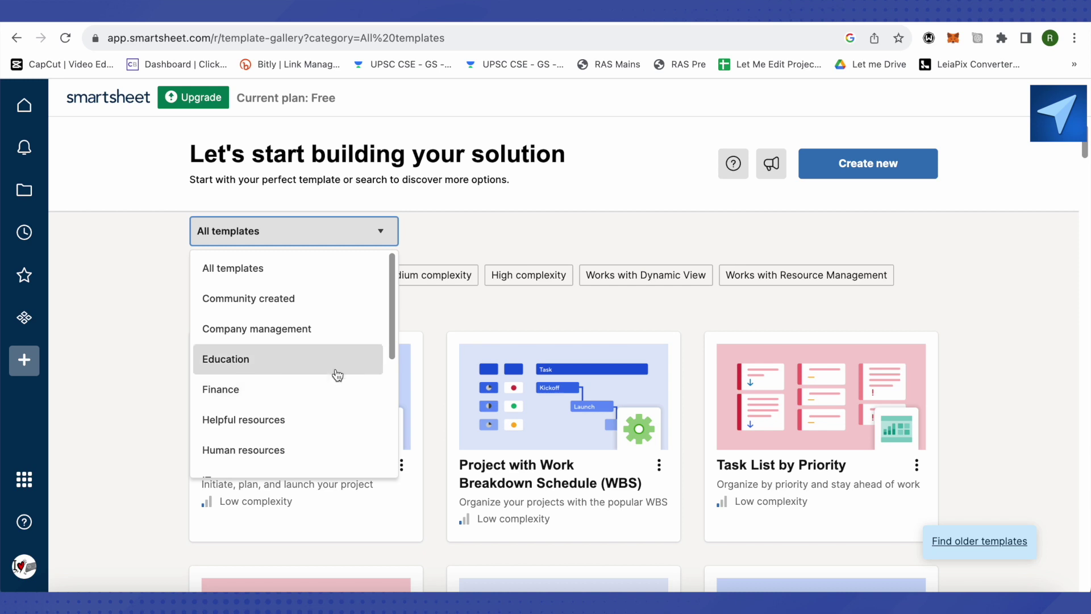
{"action": "scroll", "coordinate": [337, 374], "scroll_direction": "down", "scroll_amount": 5}
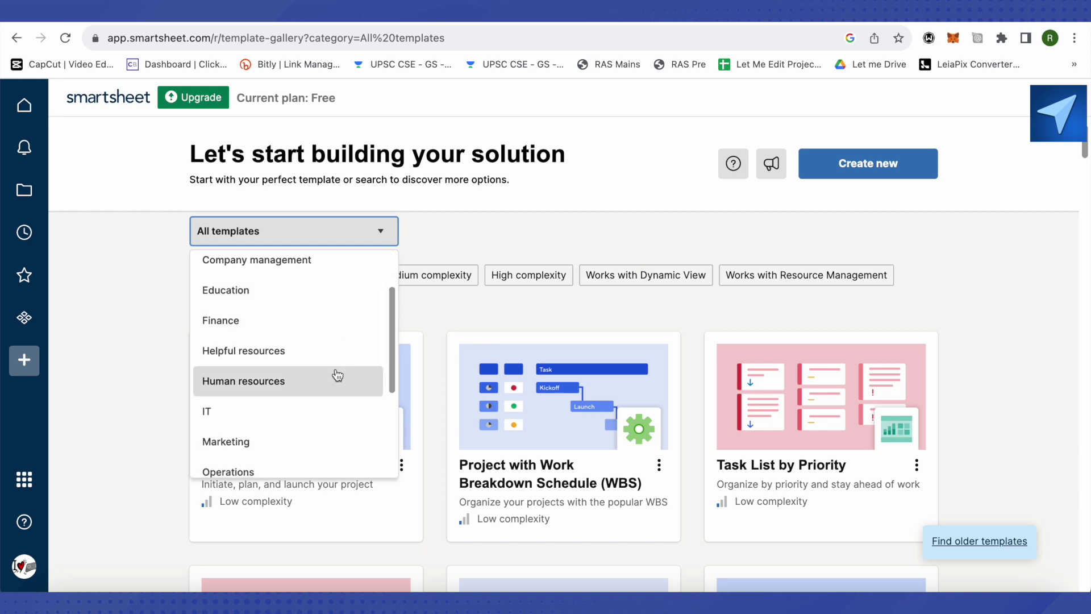
{"action": "scroll", "coordinate": [337, 374], "scroll_direction": "up", "scroll_amount": 3}
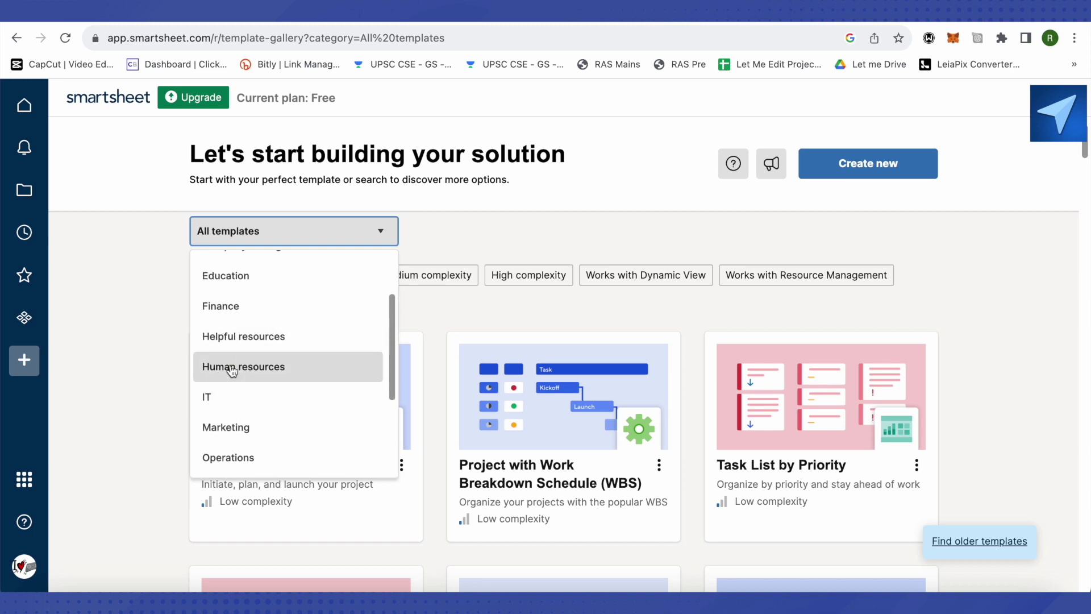
{"action": "scroll", "coordinate": [305, 335], "scroll_direction": "up", "scroll_amount": 2}
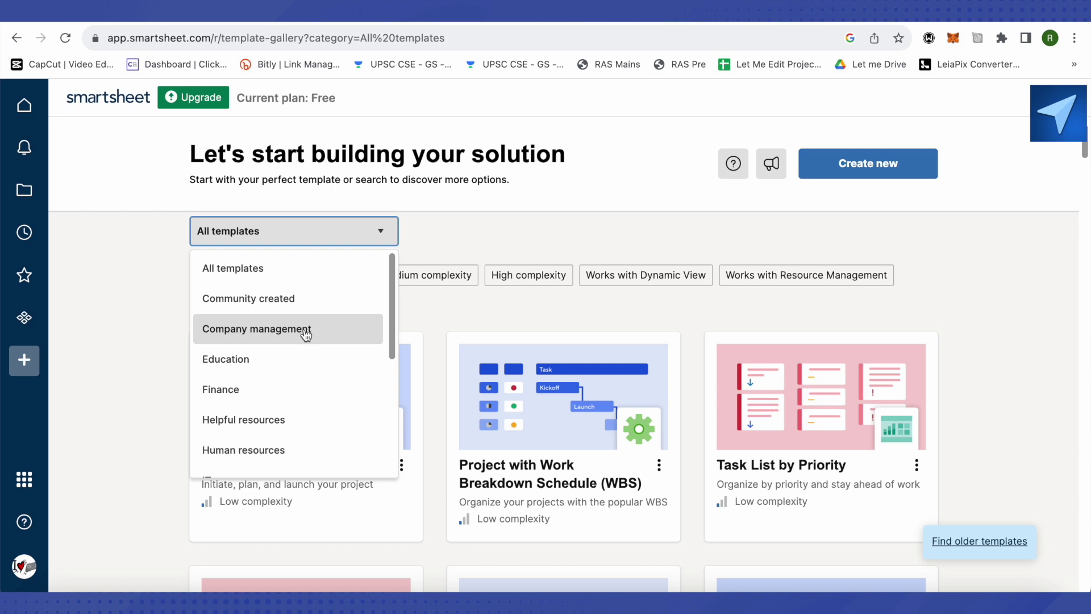
{"action": "scroll", "coordinate": [306, 335], "scroll_direction": "down", "scroll_amount": 2}
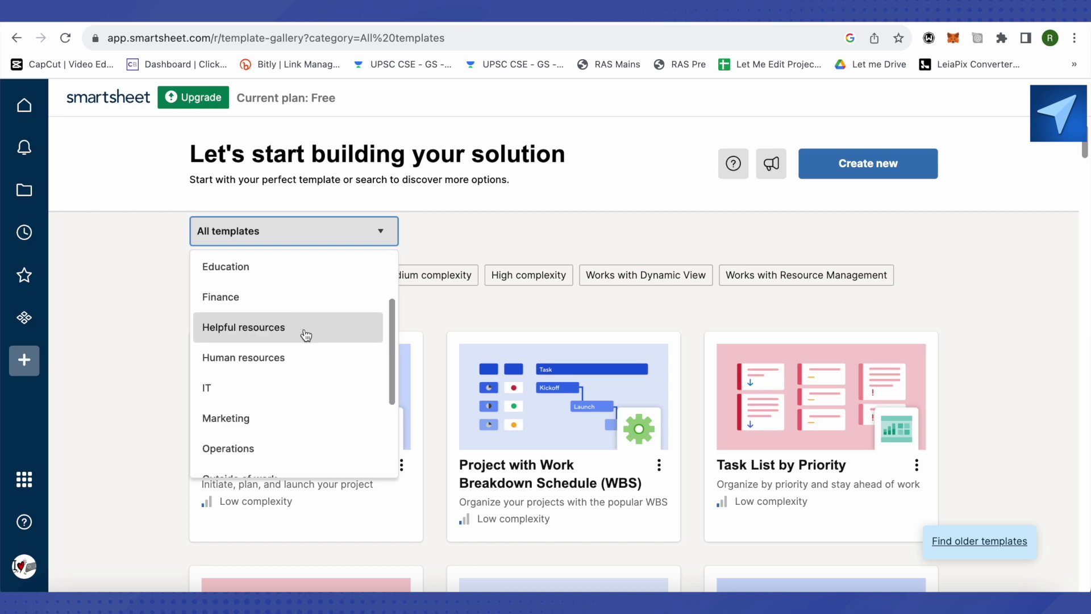
{"action": "scroll", "coordinate": [288, 356], "scroll_direction": "down", "scroll_amount": 3}
{"action": "scroll", "coordinate": [344, 352], "scroll_direction": "up", "scroll_amount": 2}
{"action": "scroll", "coordinate": [345, 352], "scroll_direction": "down", "scroll_amount": 3}
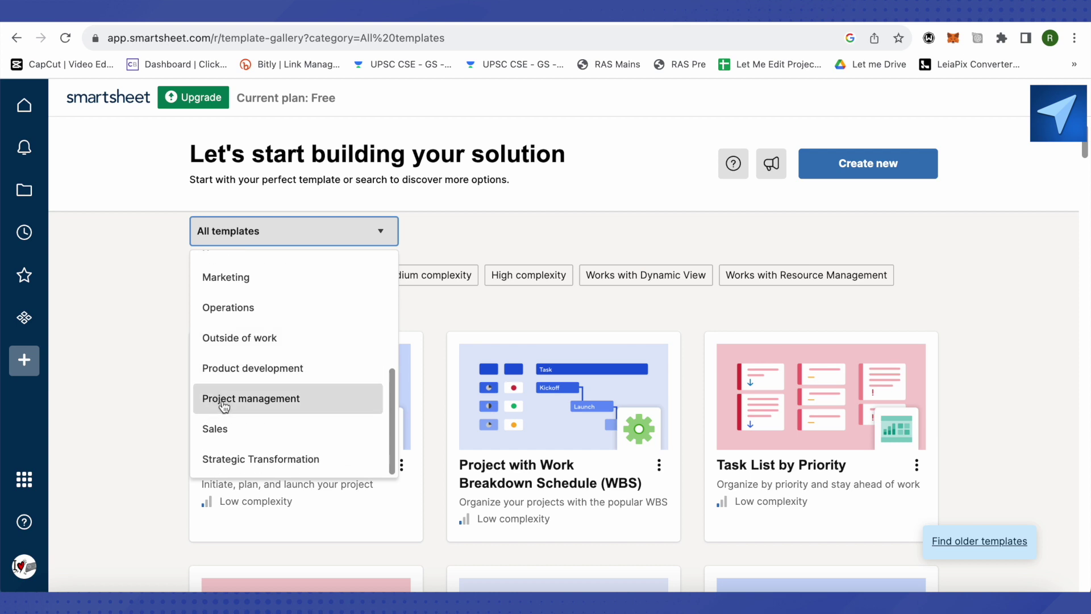
Filter the template gallery to Project management and scroll through the template cards
{"action": "left_click", "coordinate": [224, 405]}
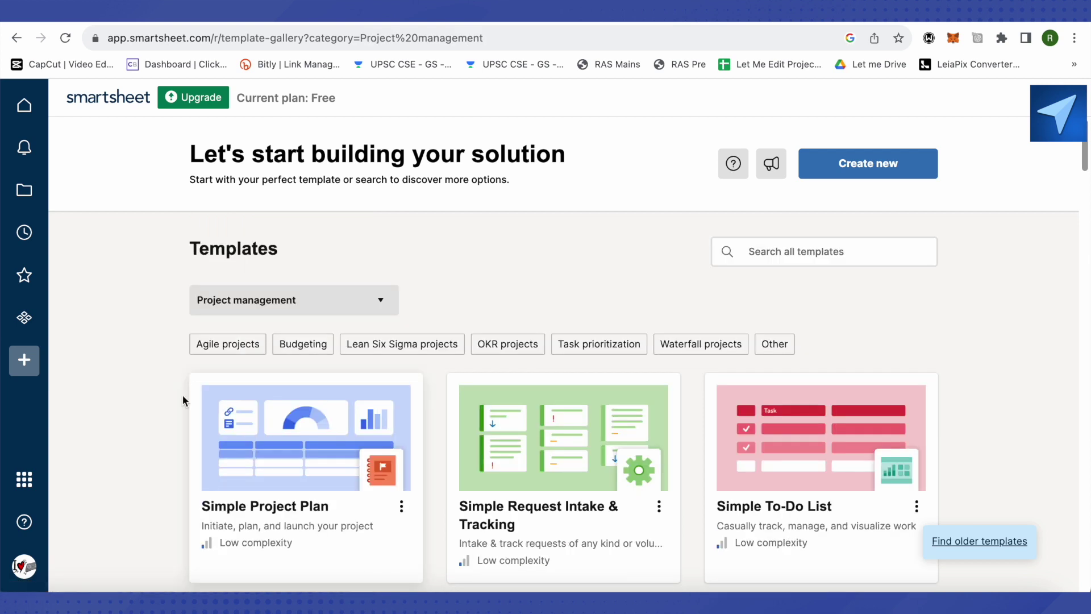
{"action": "scroll", "coordinate": [114, 378], "scroll_direction": "down", "scroll_amount": 2}
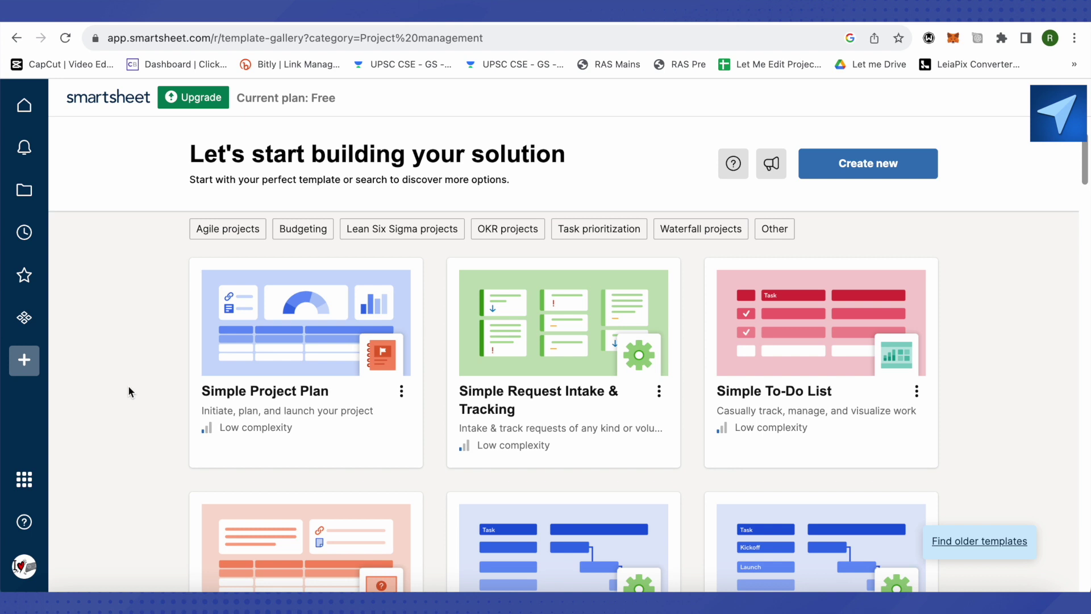
{"action": "scroll", "coordinate": [128, 386], "scroll_direction": "down", "scroll_amount": 2}
{"action": "scroll", "coordinate": [715, 452], "scroll_direction": "down", "scroll_amount": 2}
{"action": "scroll", "coordinate": [711, 444], "scroll_direction": "down", "scroll_amount": 8}
{"action": "scroll", "coordinate": [714, 443], "scroll_direction": "up", "scroll_amount": 12}
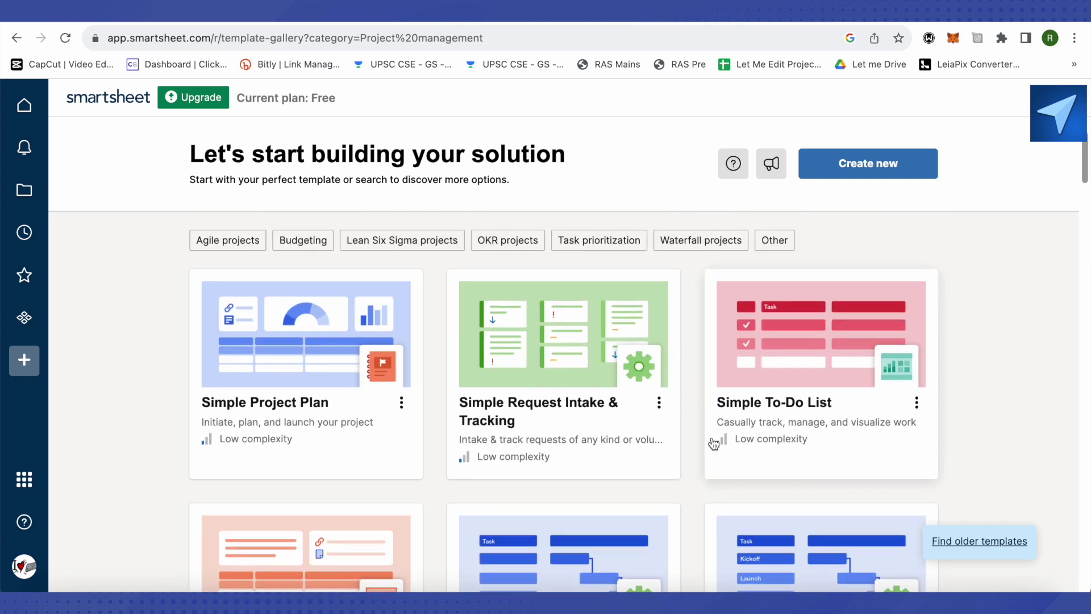
{"action": "scroll", "coordinate": [714, 443], "scroll_direction": "up", "scroll_amount": 2}
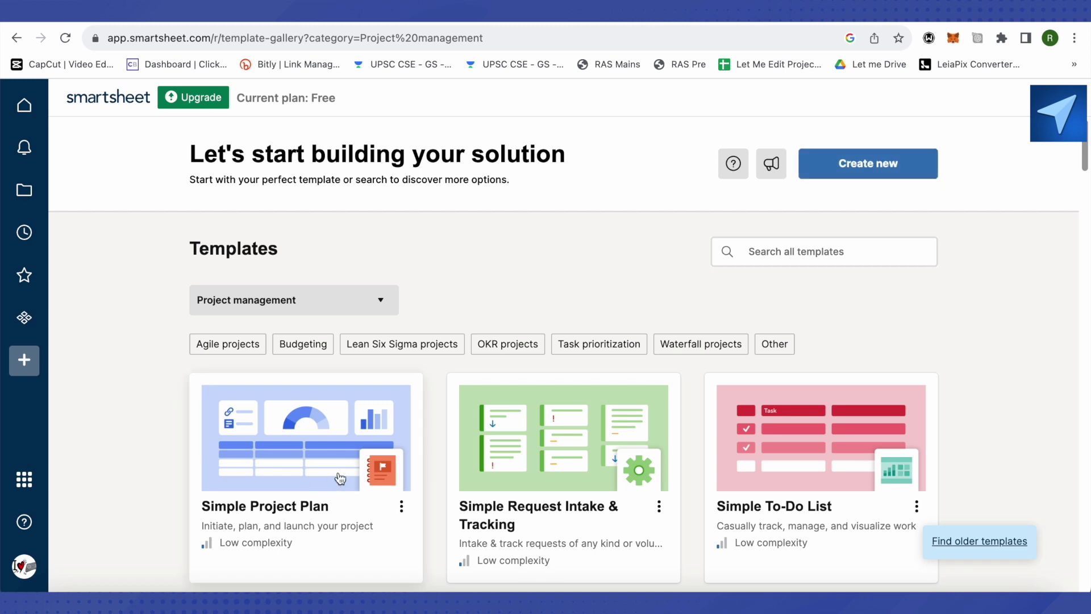
{"action": "scroll", "coordinate": [332, 483], "scroll_direction": "down", "scroll_amount": 1}
Look over more project templates and open the Simple Project Plan template's details
{"action": "left_click", "coordinate": [401, 468]}
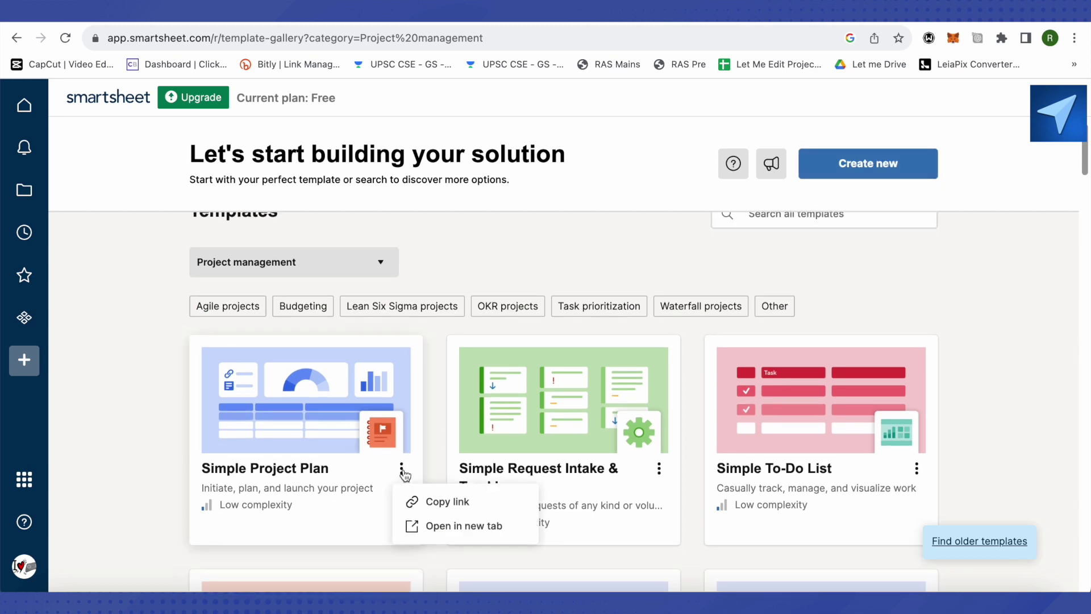
{"action": "left_click", "coordinate": [90, 456]}
{"action": "scroll", "coordinate": [142, 451], "scroll_direction": "down", "scroll_amount": 3}
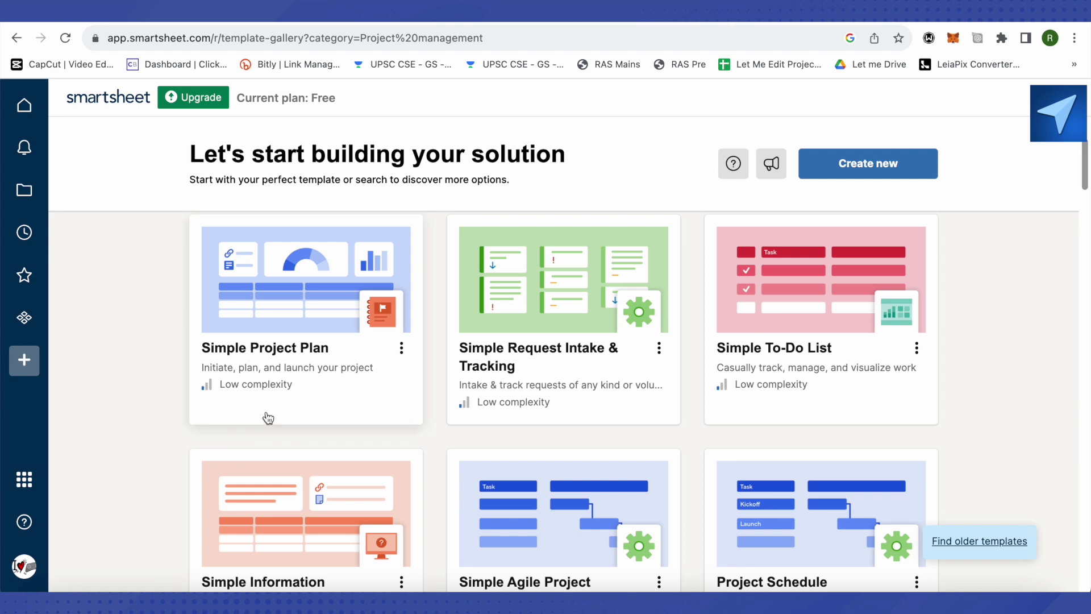
{"action": "scroll", "coordinate": [227, 404], "scroll_direction": "down", "scroll_amount": 1}
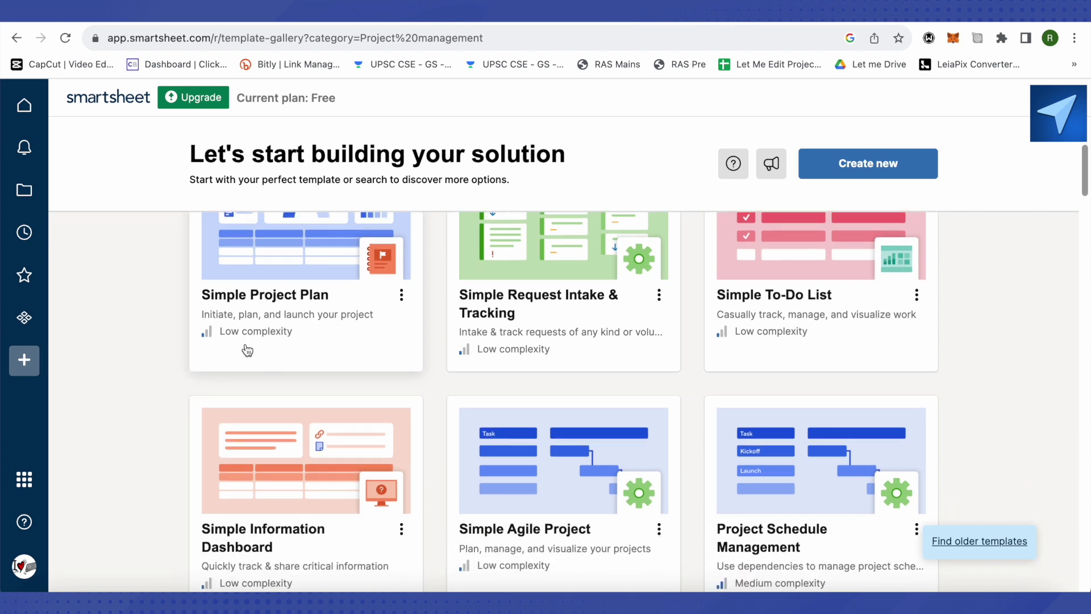
{"action": "scroll", "coordinate": [247, 349], "scroll_direction": "up", "scroll_amount": 1}
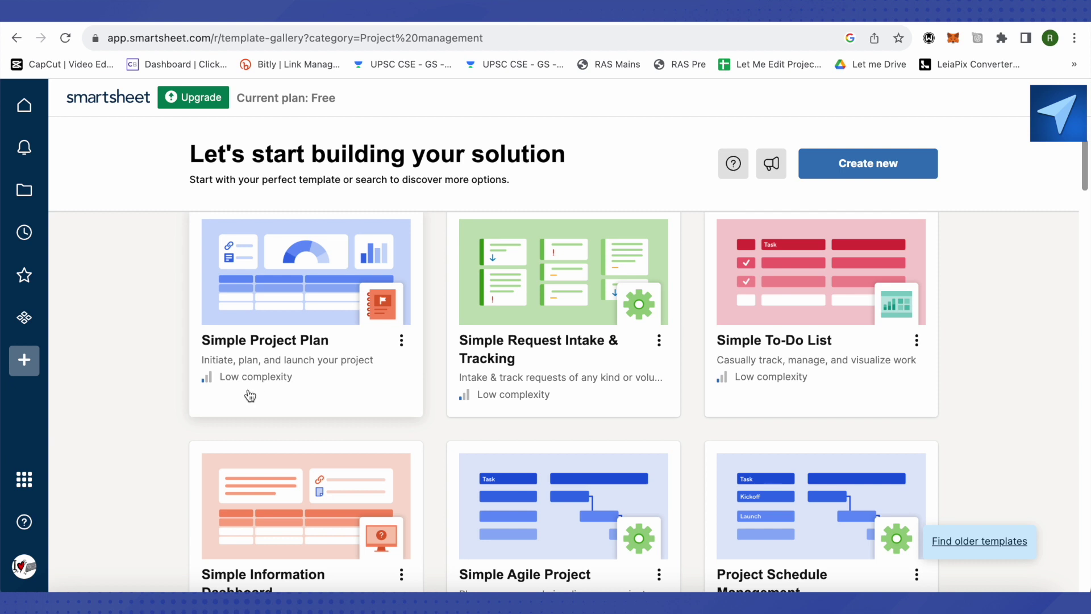
{"action": "scroll", "coordinate": [259, 392], "scroll_direction": "down", "scroll_amount": 4}
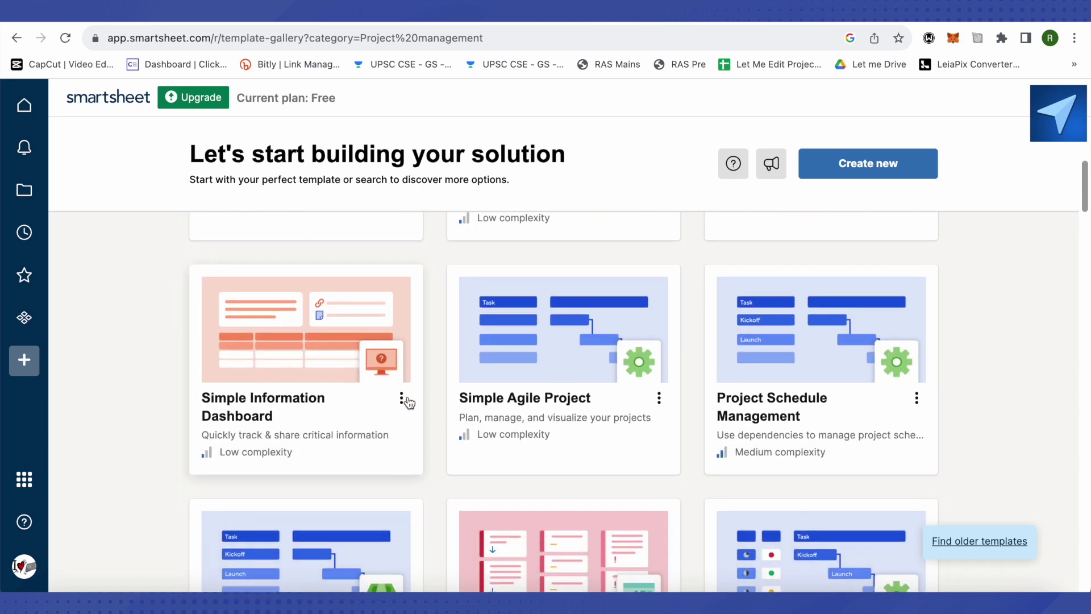
{"action": "scroll", "coordinate": [606, 401], "scroll_direction": "down", "scroll_amount": 10}
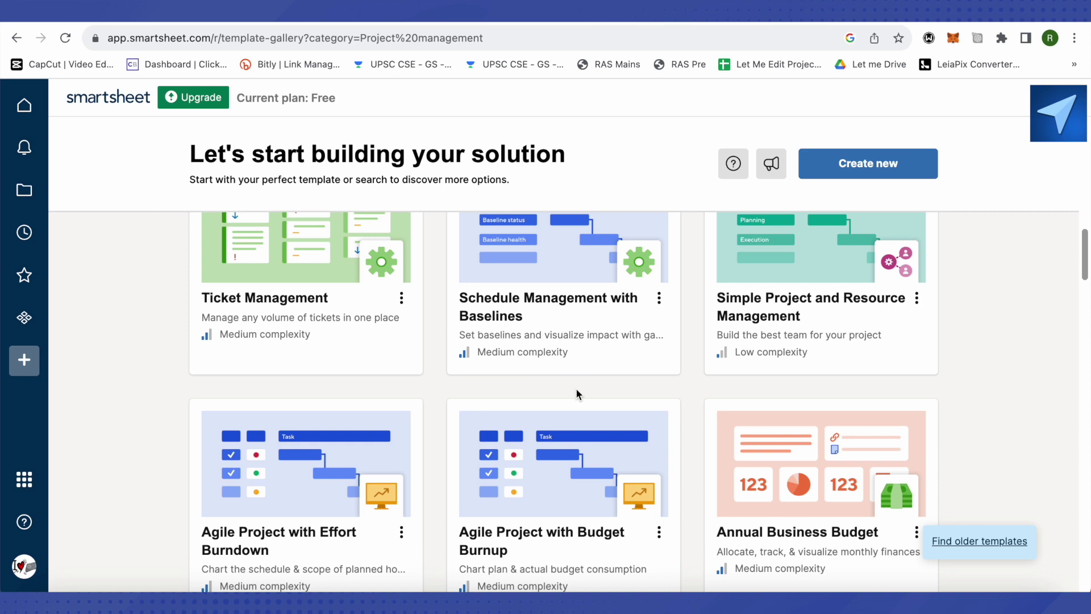
{"action": "scroll", "coordinate": [575, 387], "scroll_direction": "down", "scroll_amount": 3}
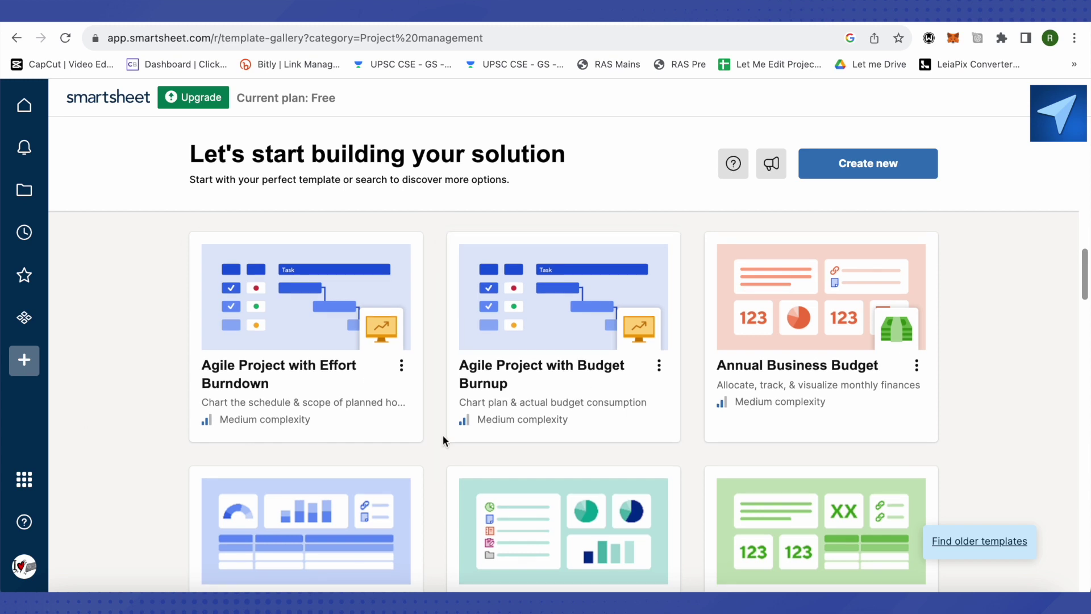
{"action": "scroll", "coordinate": [455, 431], "scroll_direction": "down", "scroll_amount": 1}
{"action": "scroll", "coordinate": [591, 392], "scroll_direction": "down", "scroll_amount": 1}
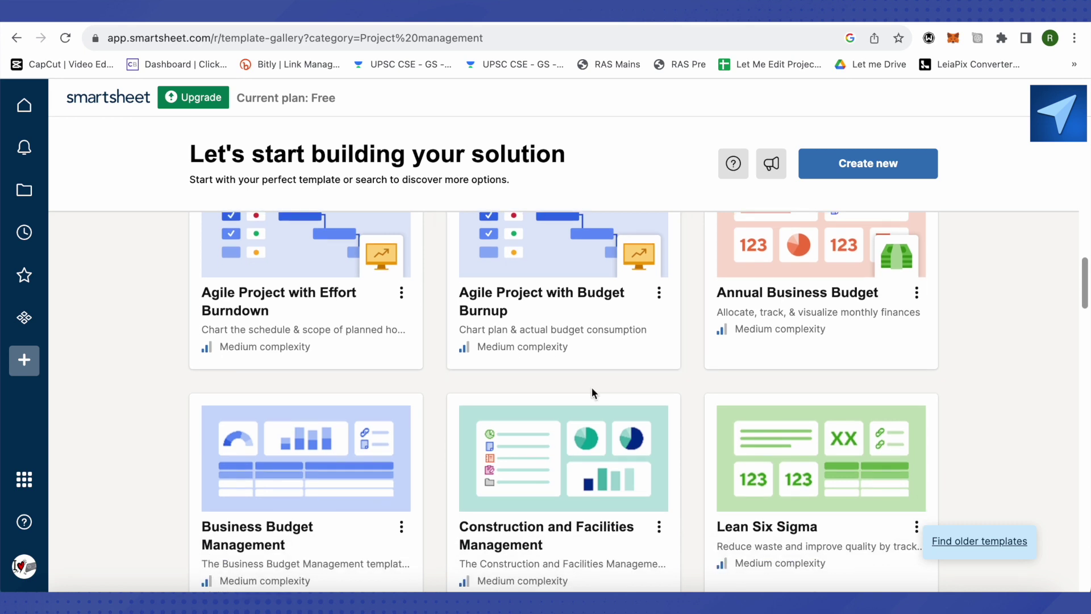
{"action": "scroll", "coordinate": [595, 392], "scroll_direction": "up", "scroll_amount": 10}
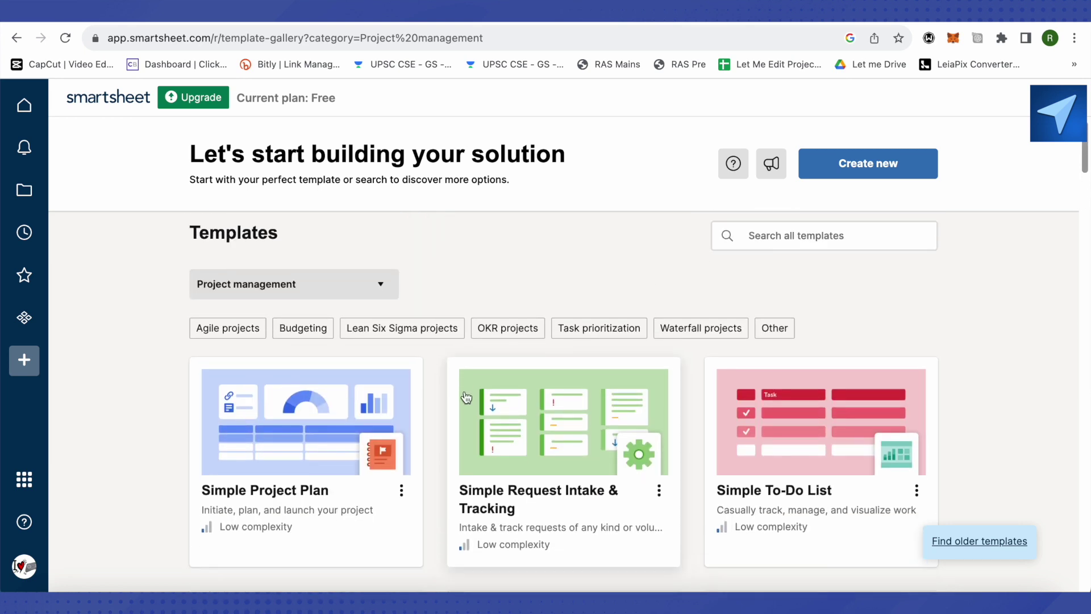
{"action": "left_click", "coordinate": [269, 408]}
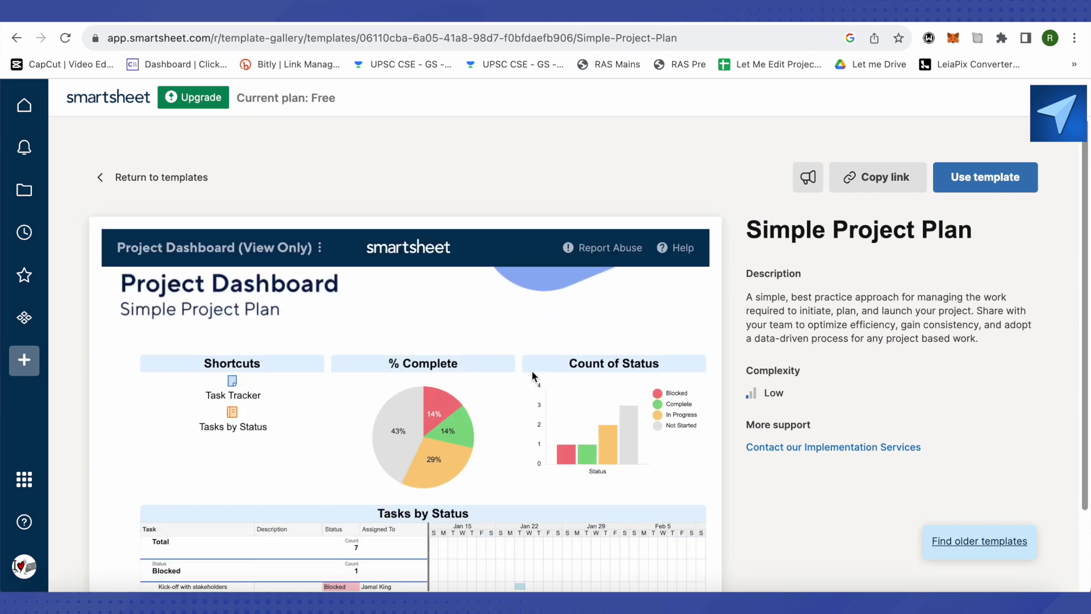
Preview the Simple Project Plan dashboard, then use the template to create its workspace
{"action": "scroll", "coordinate": [497, 425], "scroll_direction": "down", "scroll_amount": 3}
{"action": "scroll", "coordinate": [487, 452], "scroll_direction": "up", "scroll_amount": 4}
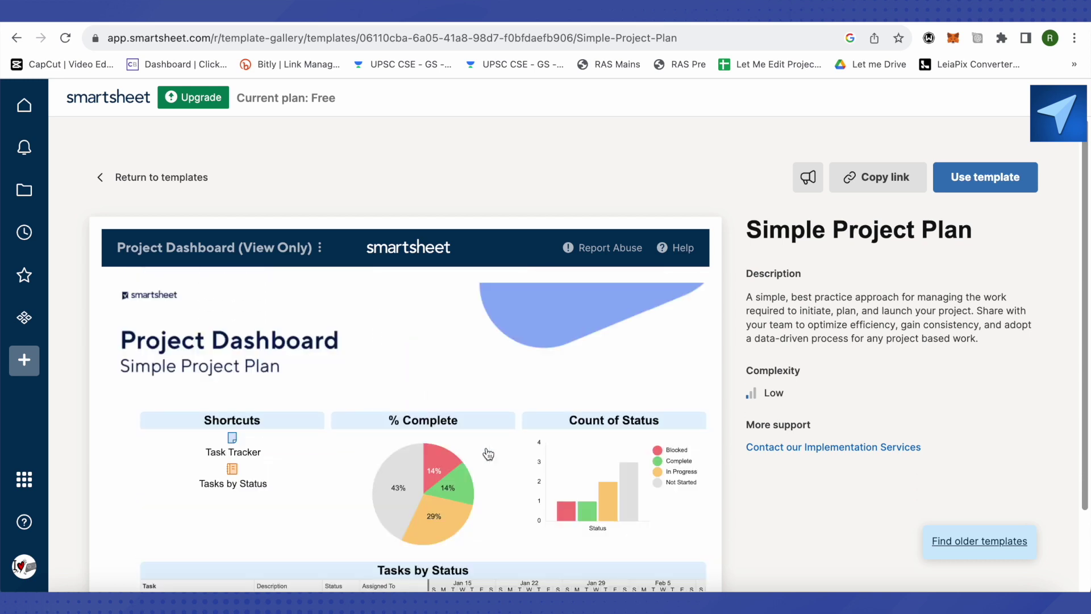
{"action": "scroll", "coordinate": [487, 451], "scroll_direction": "down", "scroll_amount": 4}
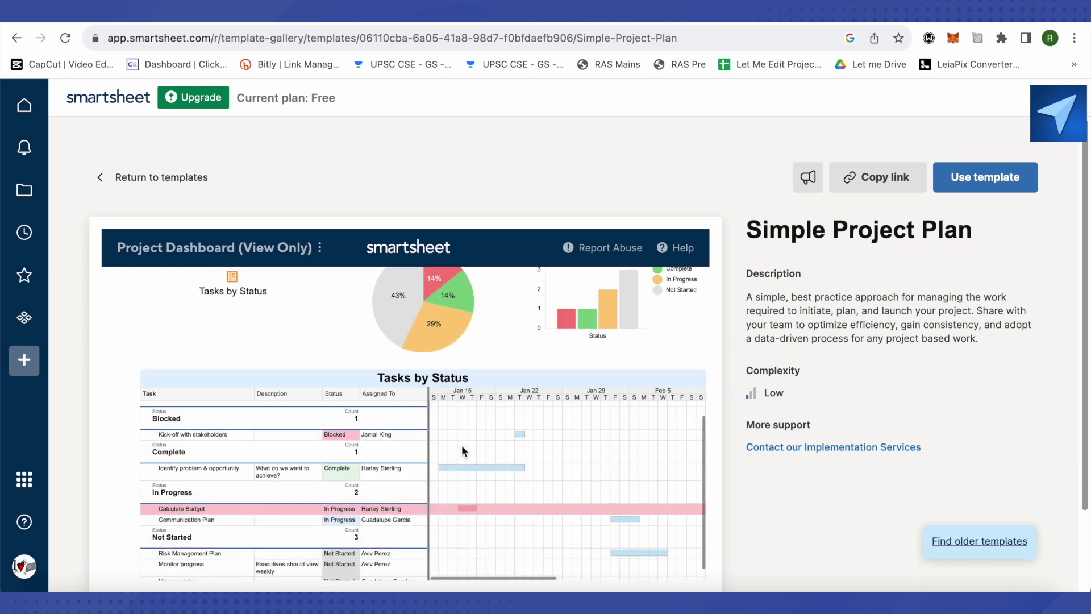
{"action": "scroll", "coordinate": [418, 500], "scroll_direction": "down", "scroll_amount": 5}
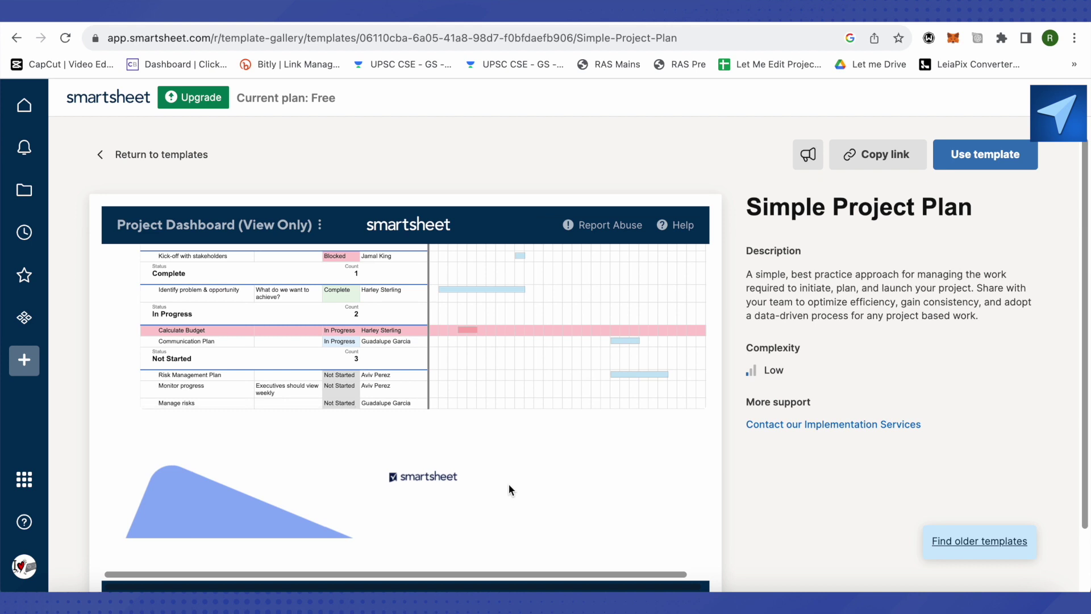
{"action": "scroll", "coordinate": [894, 376], "scroll_direction": "up", "scroll_amount": 2}
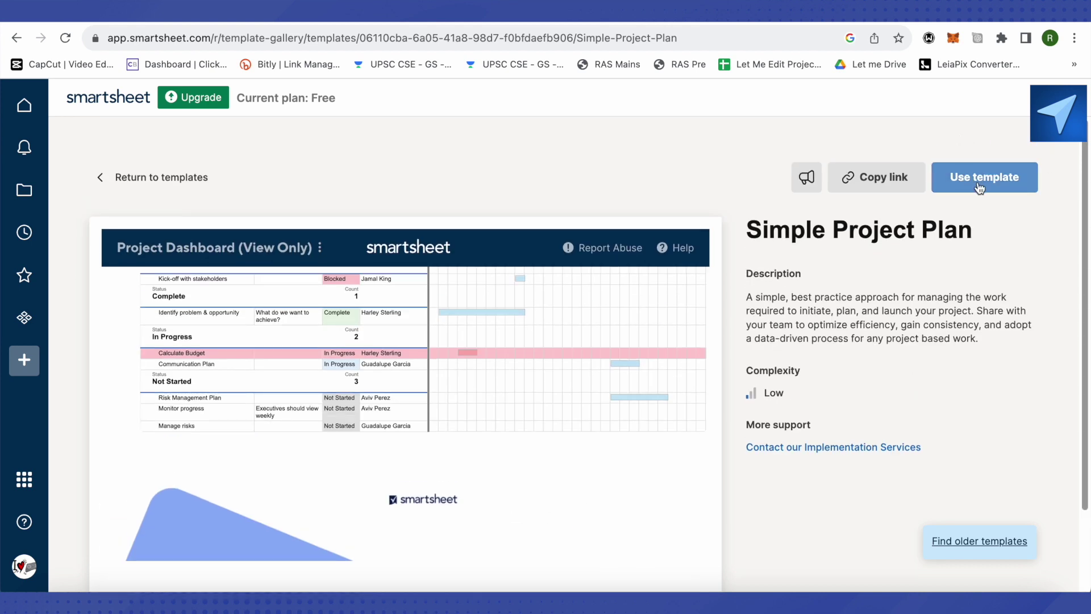
{"action": "left_click", "coordinate": [991, 183]}
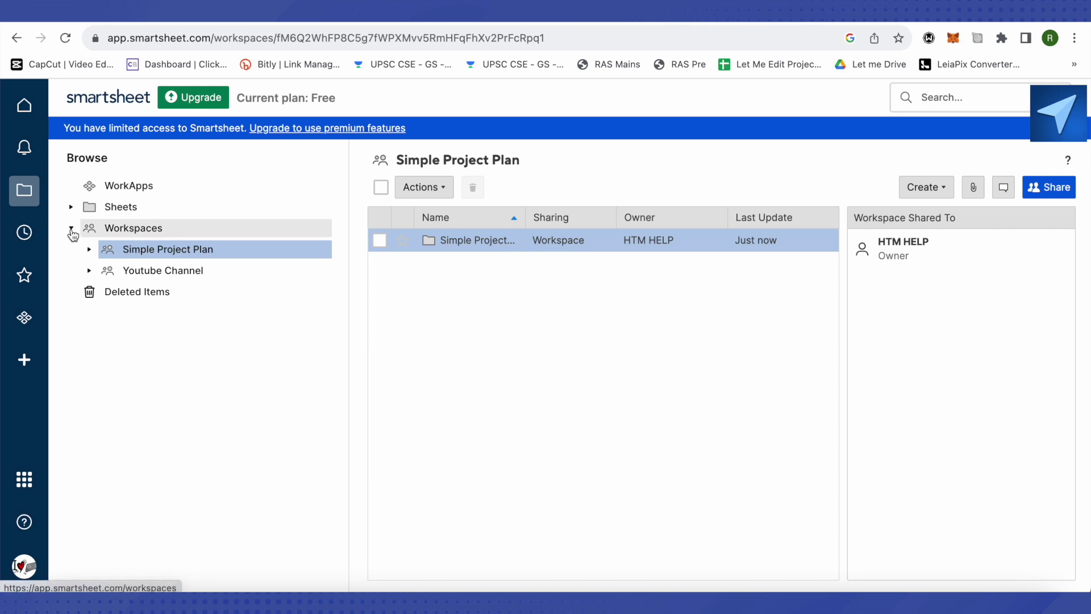
Collapse and re-expand Workspaces, then open the Simple Project Plan folder
{"action": "left_click", "coordinate": [71, 229]}
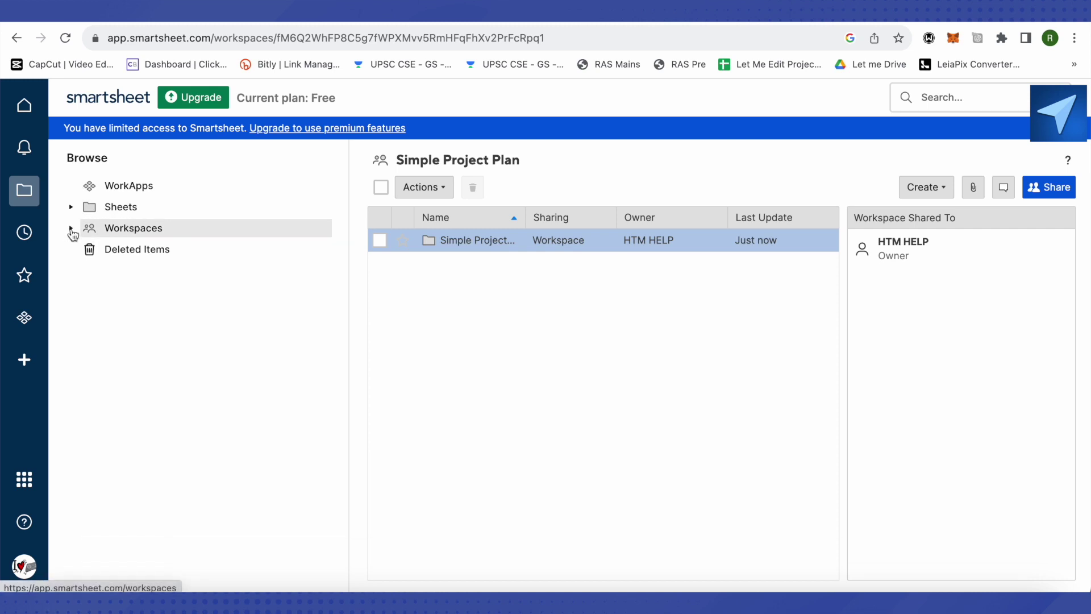
{"action": "left_click", "coordinate": [72, 229]}
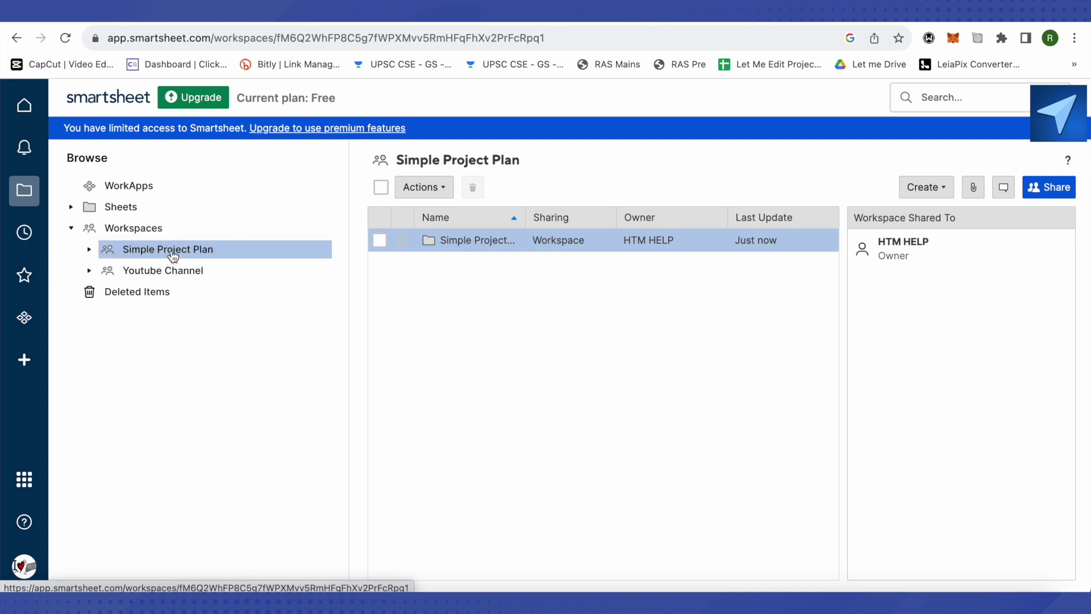
{"action": "left_click", "coordinate": [479, 240]}
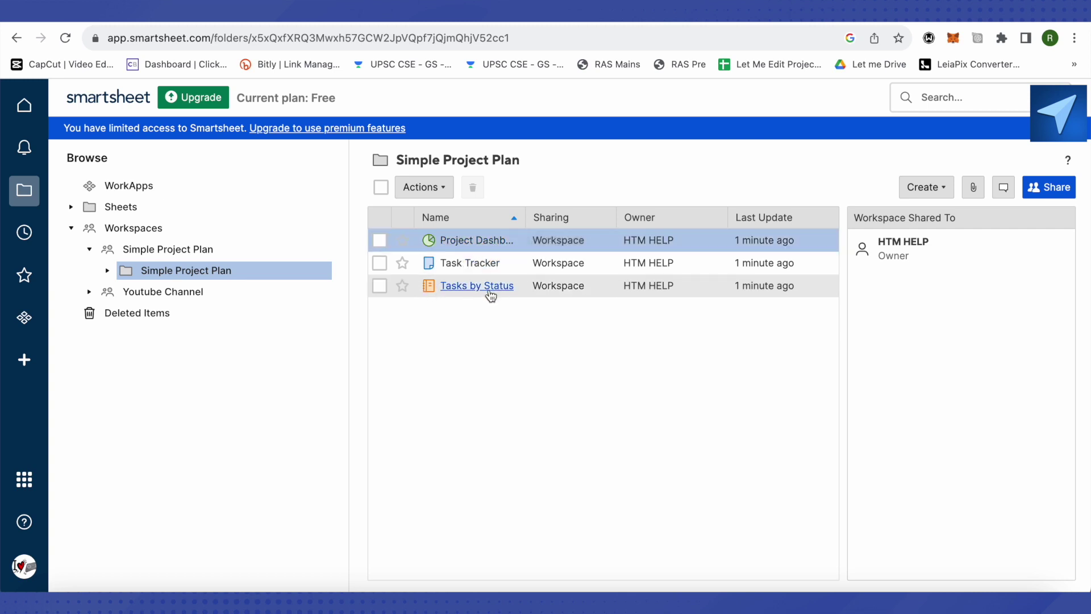
Go from the Project Dashboard to the Simple Project Plan's Task Tracker sheet via its shortcut
{"action": "left_click", "coordinate": [462, 244]}
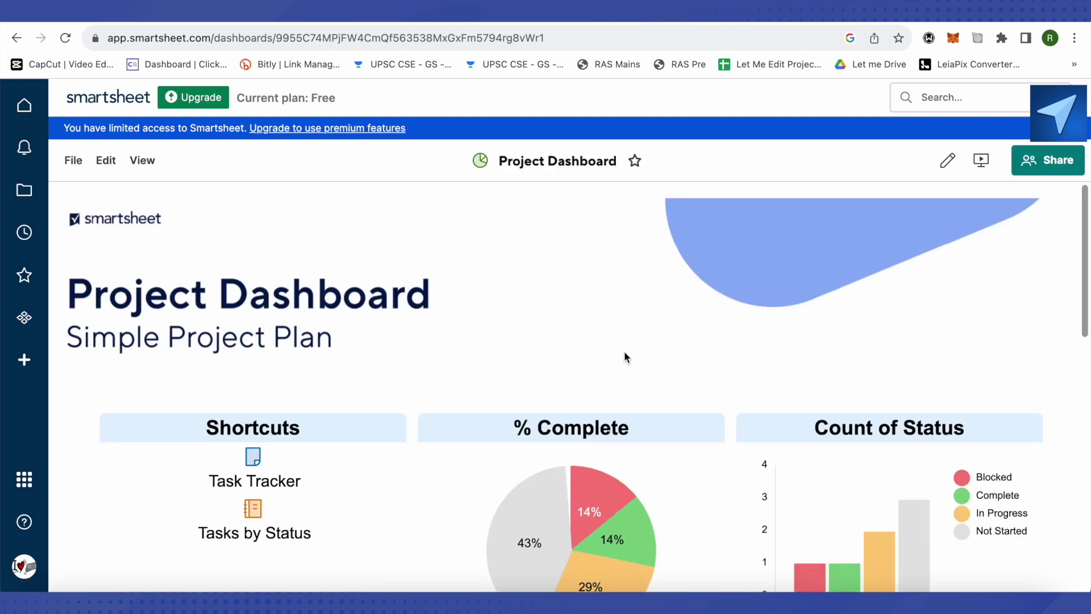
{"action": "scroll", "coordinate": [640, 358], "scroll_direction": "down", "scroll_amount": 3}
{"action": "scroll", "coordinate": [348, 404], "scroll_direction": "down", "scroll_amount": 2}
{"action": "scroll", "coordinate": [401, 392], "scroll_direction": "up", "scroll_amount": 4}
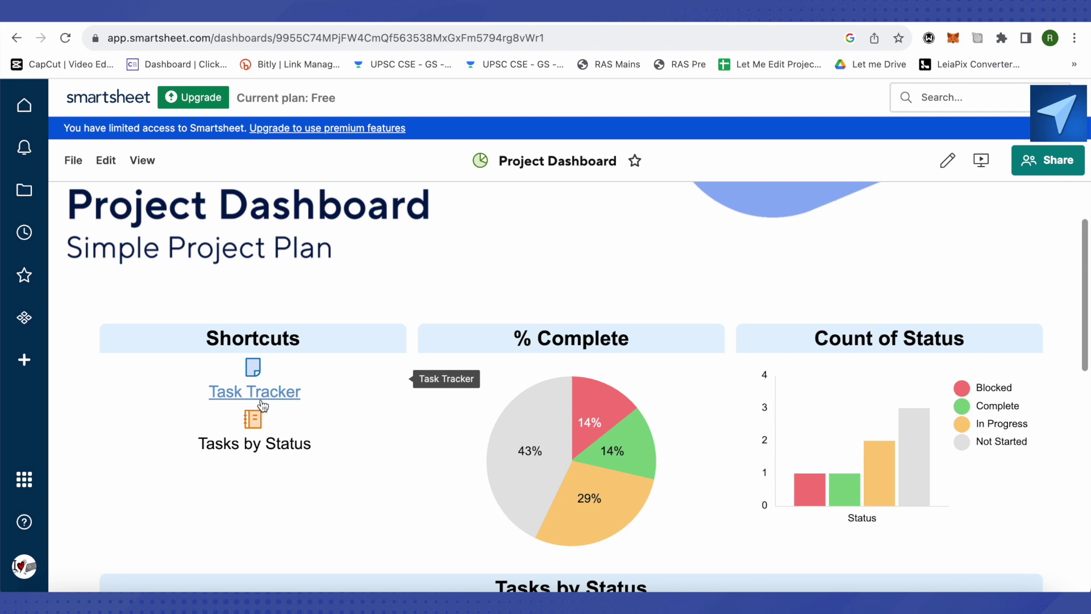
{"action": "left_click", "coordinate": [299, 389]}
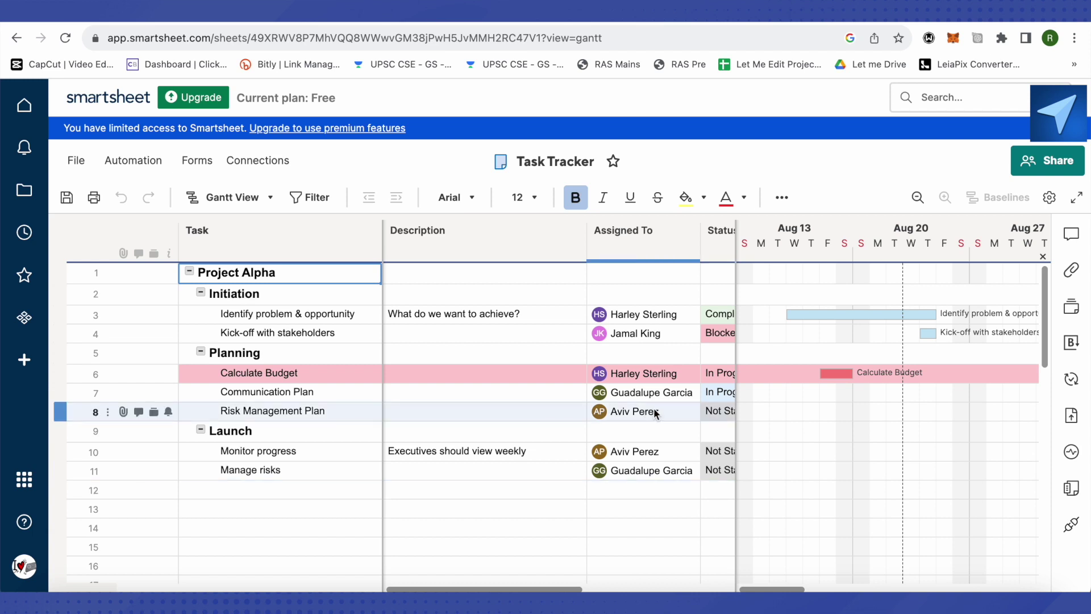
Change row 3's Assigned To for 'Identify problem & opportunity' to another contact, keeping status Complete
{"action": "scroll", "coordinate": [675, 390], "scroll_direction": "right", "scroll_amount": 4}
{"action": "scroll", "coordinate": [675, 390], "scroll_direction": "right", "scroll_amount": 1}
{"action": "scroll", "coordinate": [674, 390], "scroll_direction": "left", "scroll_amount": 3}
{"action": "scroll", "coordinate": [674, 390], "scroll_direction": "right", "scroll_amount": 4}
{"action": "scroll", "coordinate": [674, 390], "scroll_direction": "left", "scroll_amount": 5}
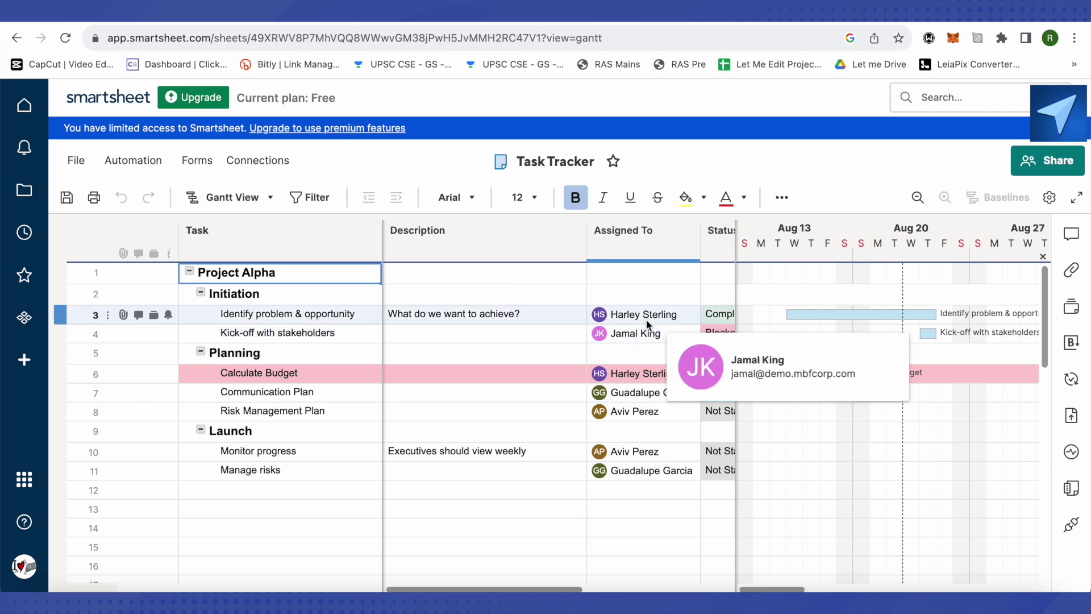
{"action": "left_click", "coordinate": [627, 316]}
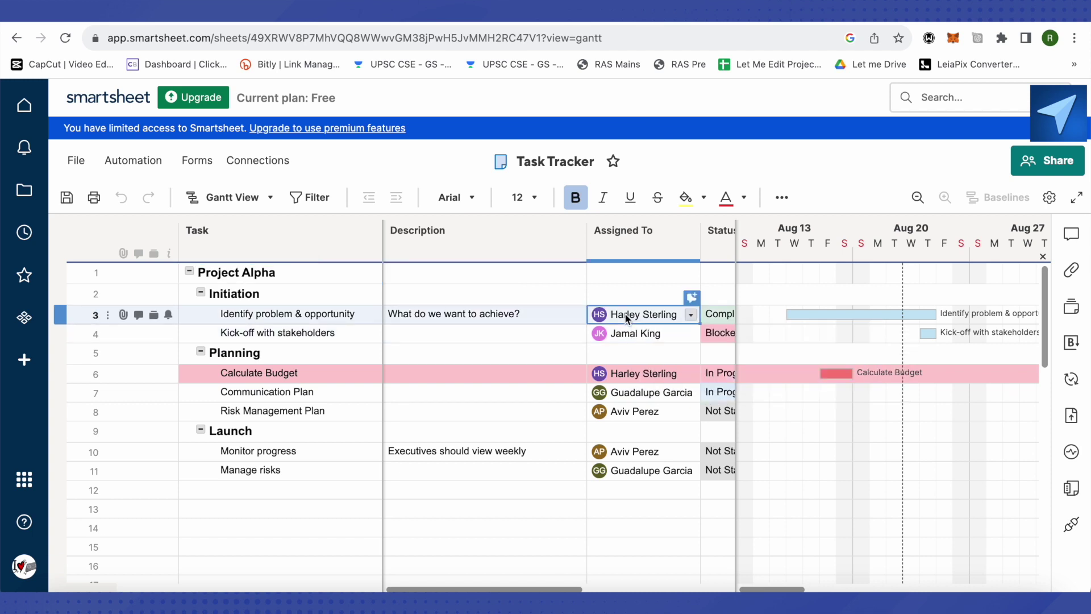
{"action": "left_click", "coordinate": [691, 315]}
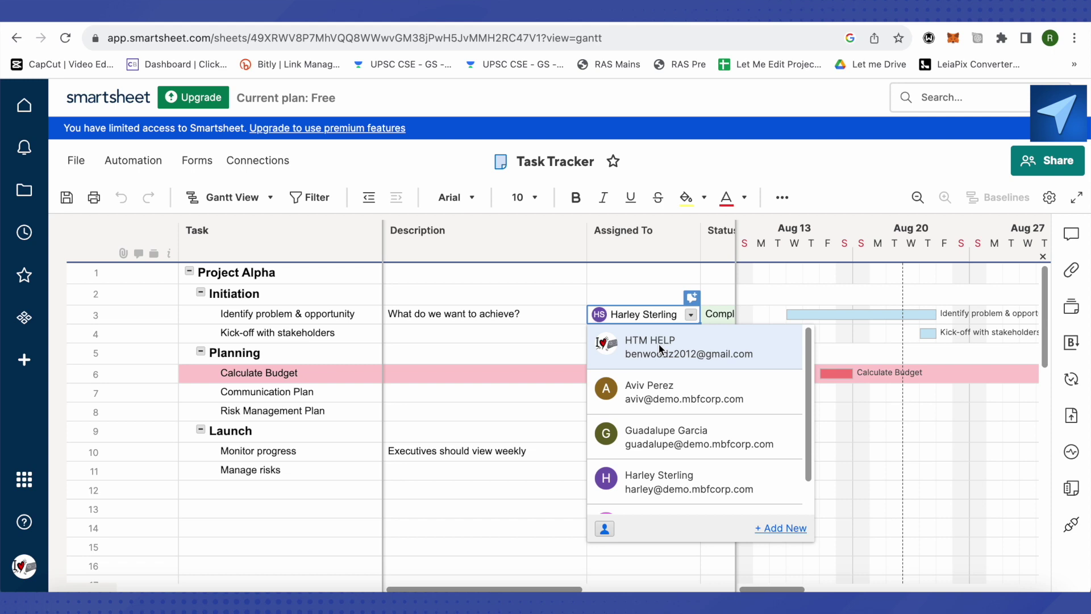
{"action": "scroll", "coordinate": [658, 397], "scroll_direction": "down", "scroll_amount": 1}
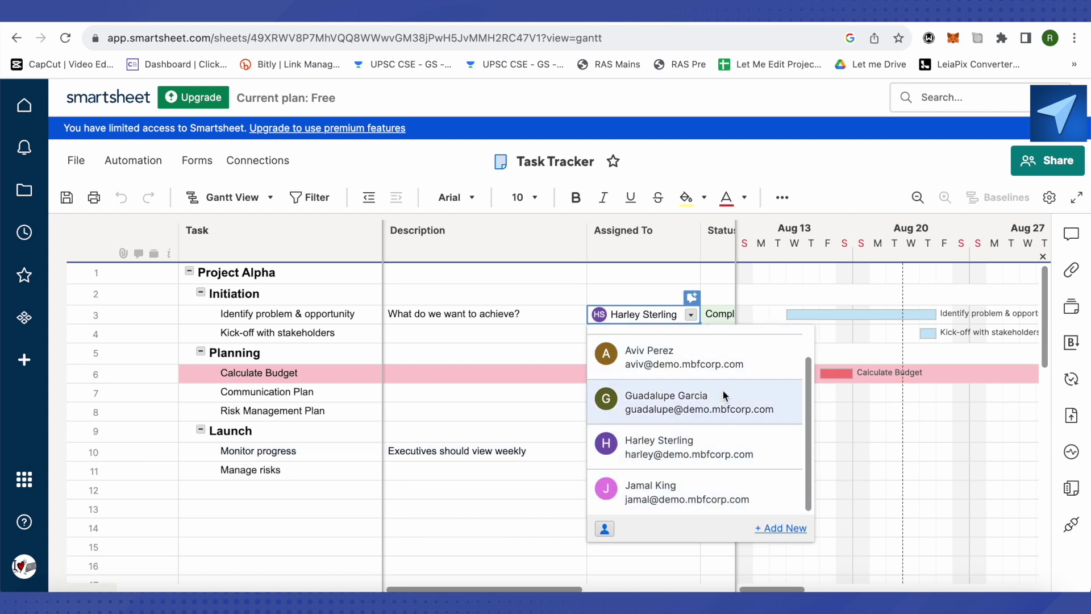
{"action": "left_click", "coordinate": [664, 408]}
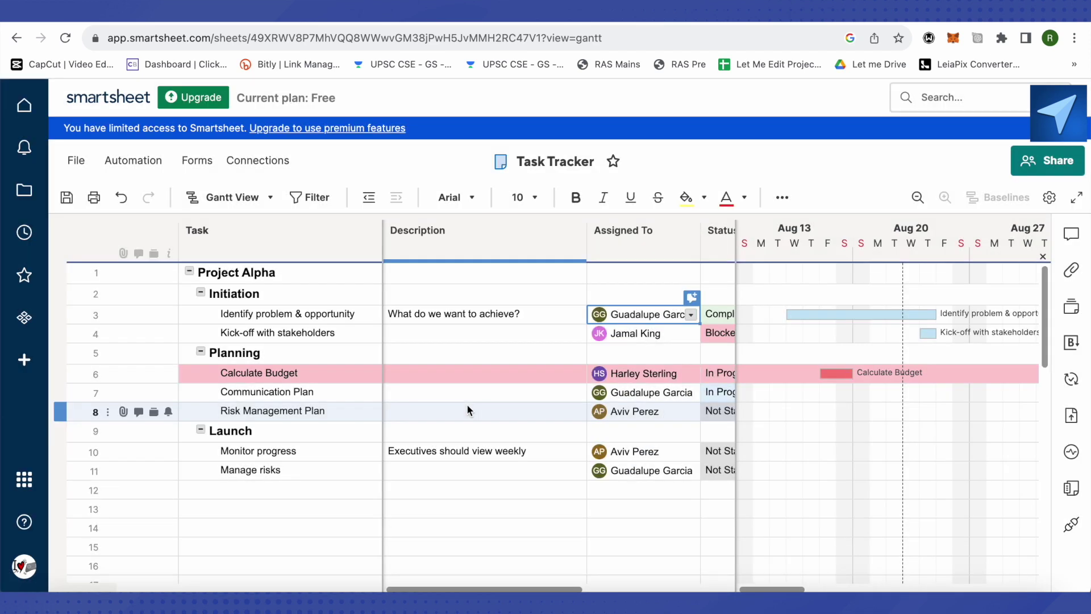
{"action": "left_click", "coordinate": [524, 335]}
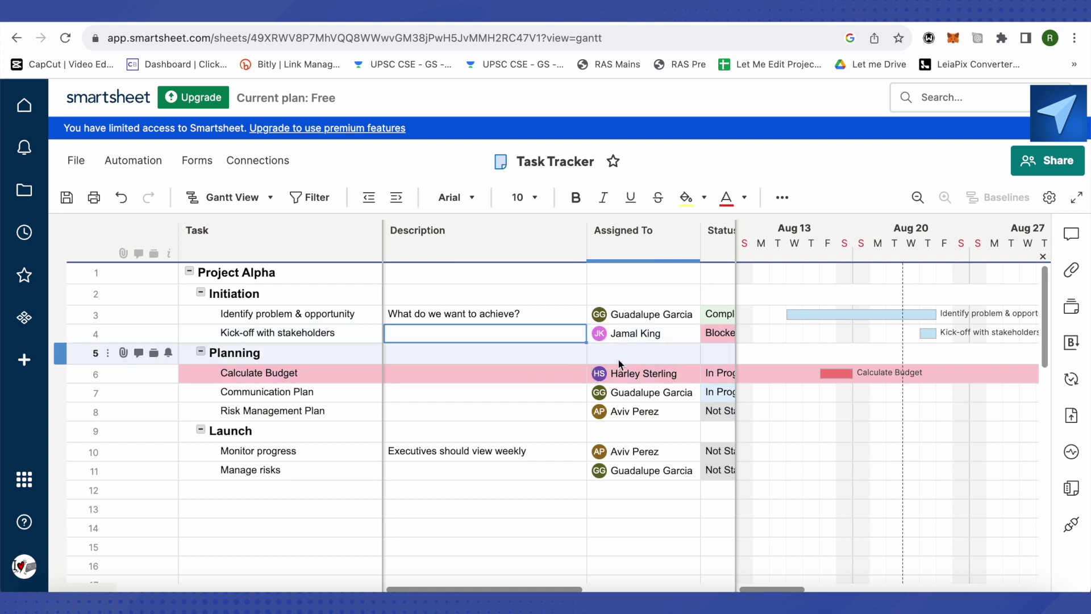
{"action": "scroll", "coordinate": [655, 364], "scroll_direction": "right", "scroll_amount": 5}
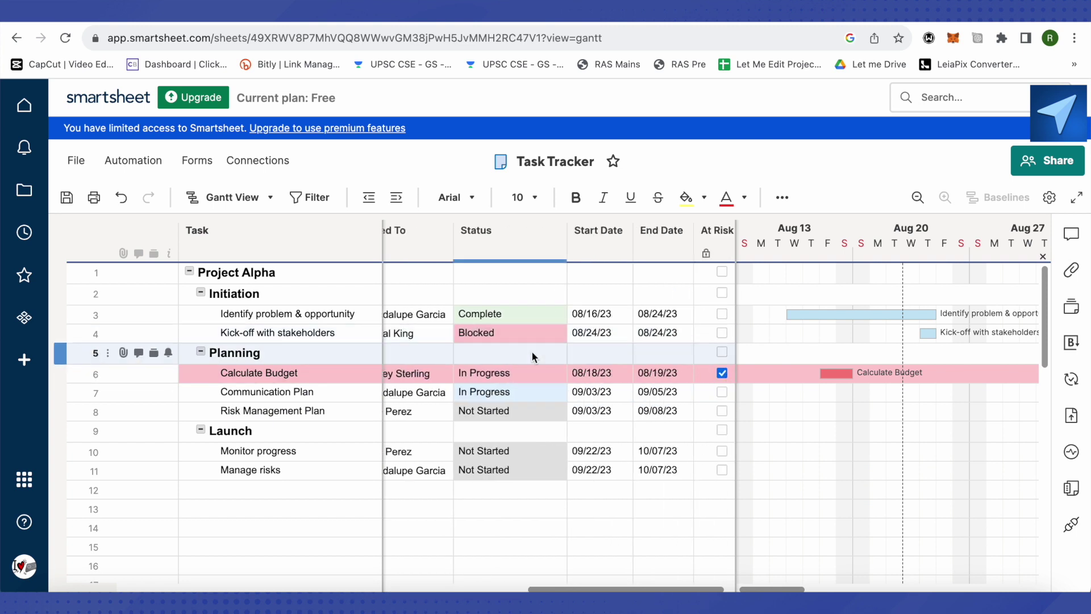
{"action": "left_click", "coordinate": [542, 316]}
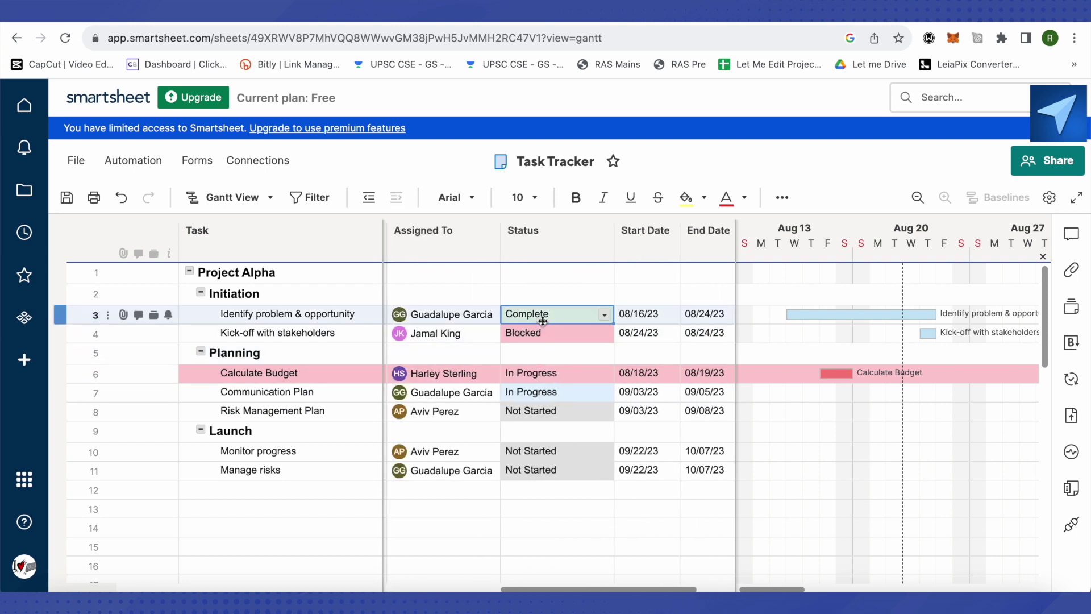
{"action": "left_click", "coordinate": [605, 315]}
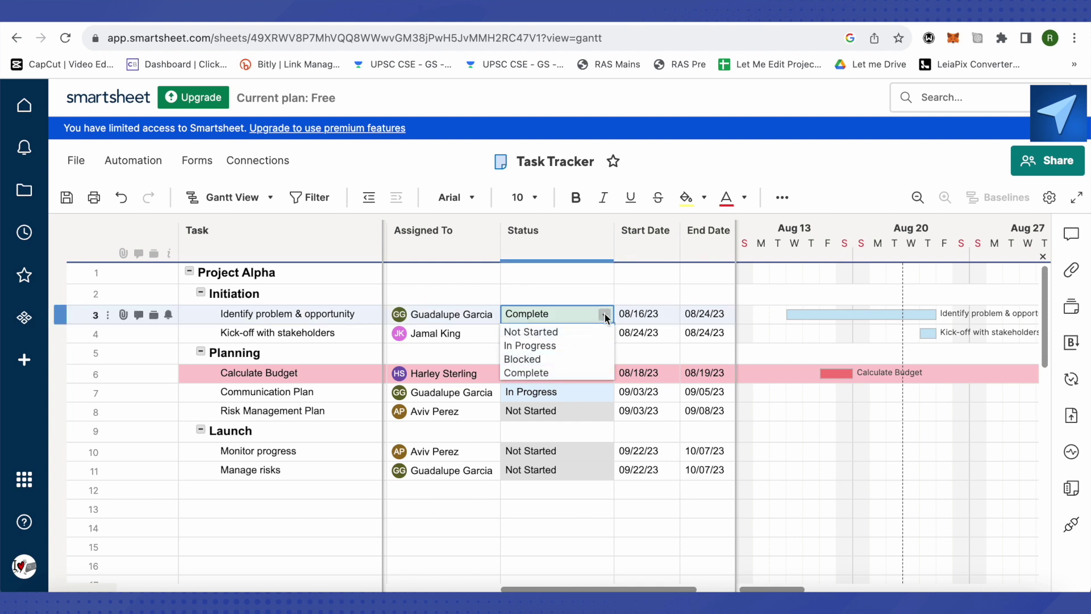
{"action": "left_click", "coordinate": [665, 351]}
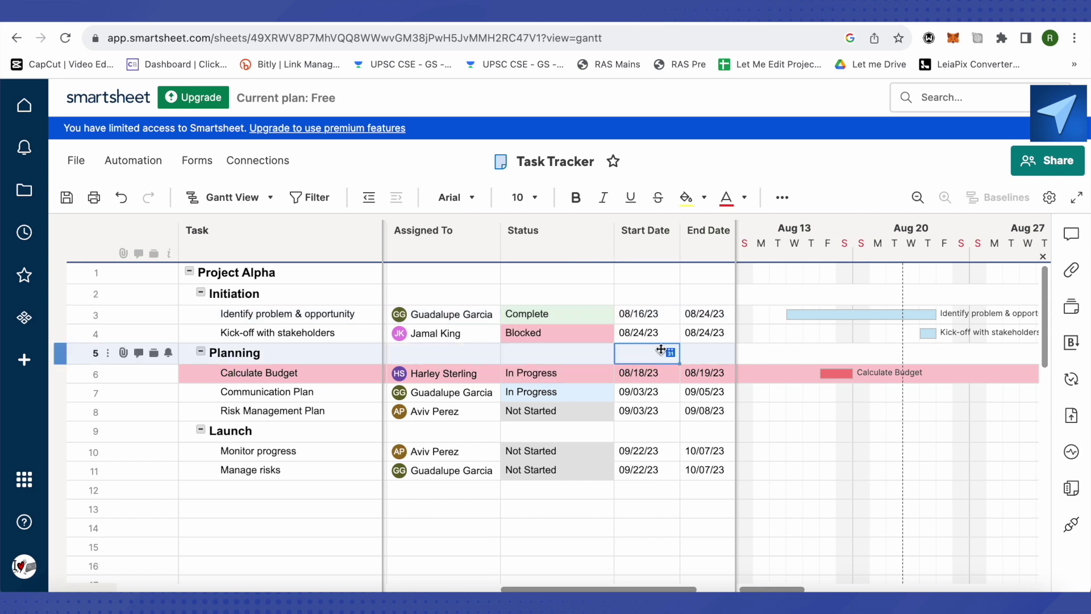
{"action": "left_click", "coordinate": [648, 314]}
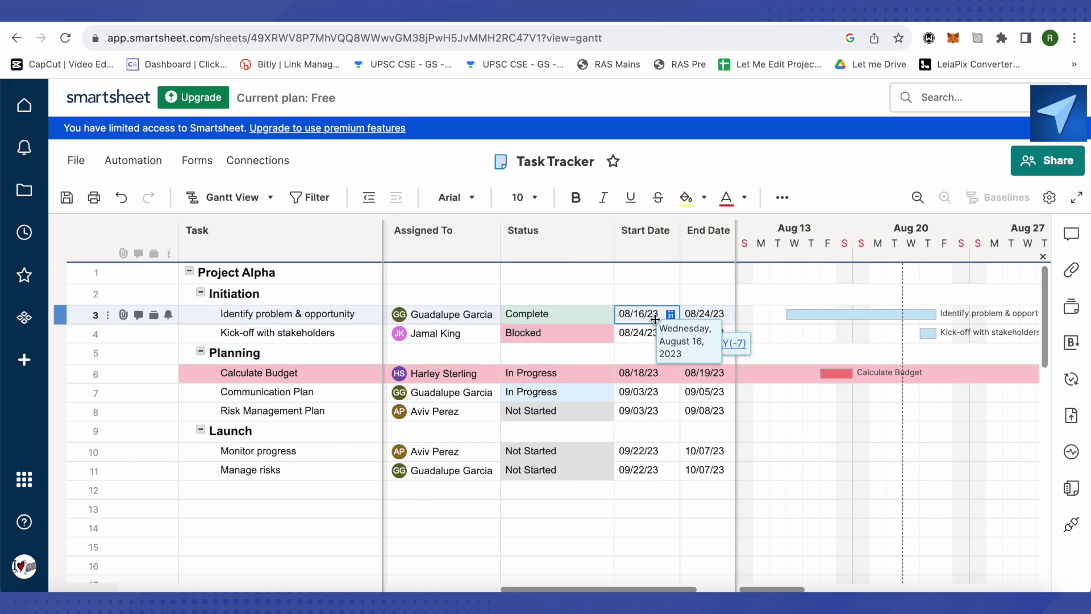
{"action": "key", "text": "Down"}
{"action": "left_click", "coordinate": [598, 387]}
{"action": "scroll", "coordinate": [591, 386], "scroll_direction": "left", "scroll_amount": 3}
{"action": "scroll", "coordinate": [590, 385], "scroll_direction": "down", "scroll_amount": 1}
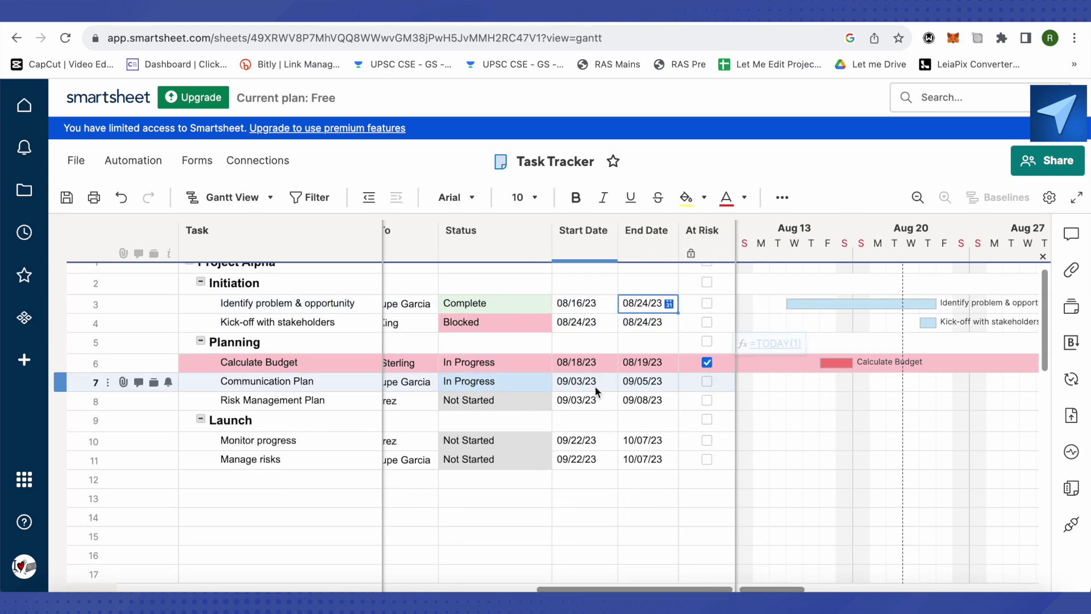
{"action": "scroll", "coordinate": [594, 385], "scroll_direction": "left", "scroll_amount": 2}
{"action": "mouse_move", "coordinate": [596, 390]}
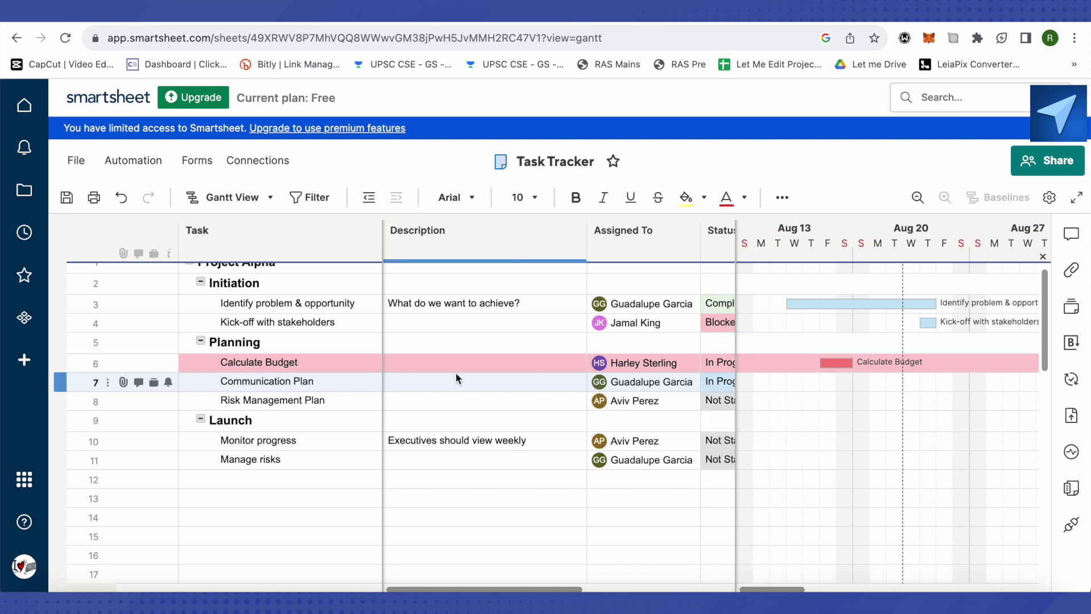
{"action": "scroll", "coordinate": [455, 372], "scroll_direction": "up", "scroll_amount": 1}
{"action": "left_click", "coordinate": [434, 339]}
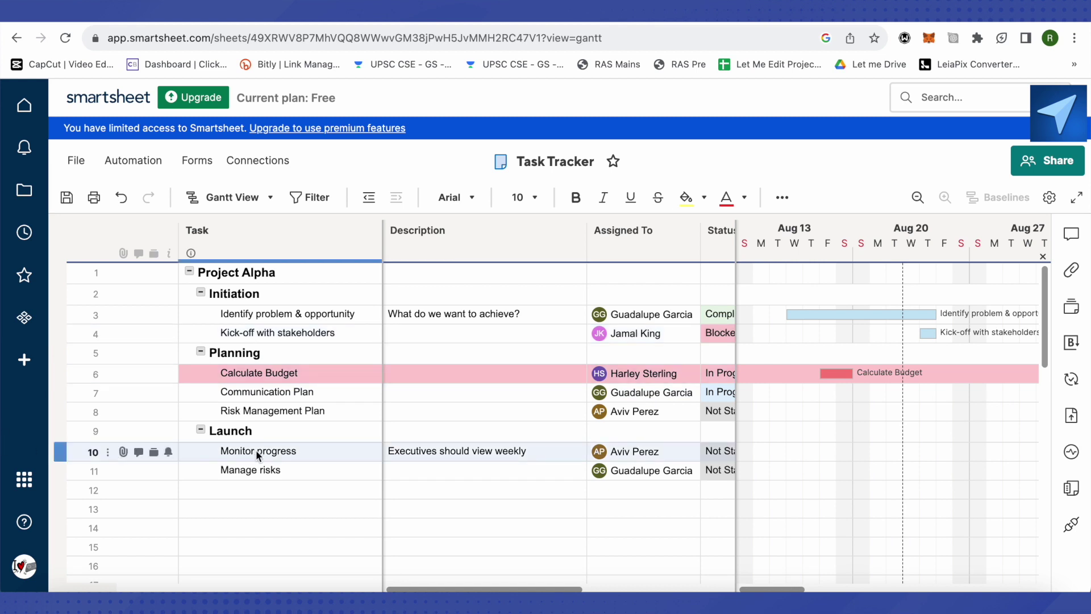
{"action": "mouse_move", "coordinate": [594, 449]}
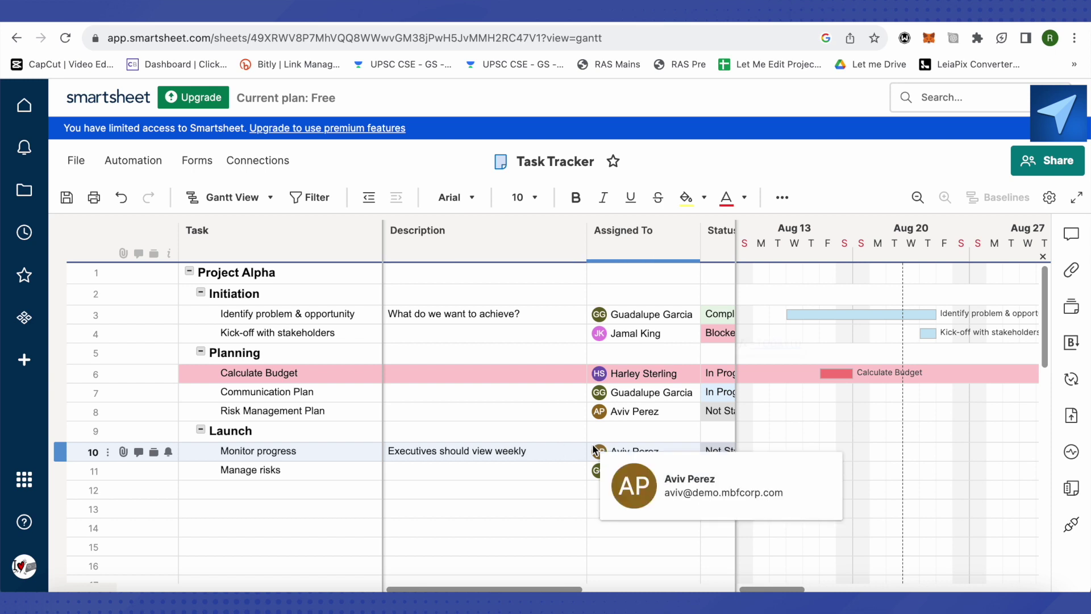